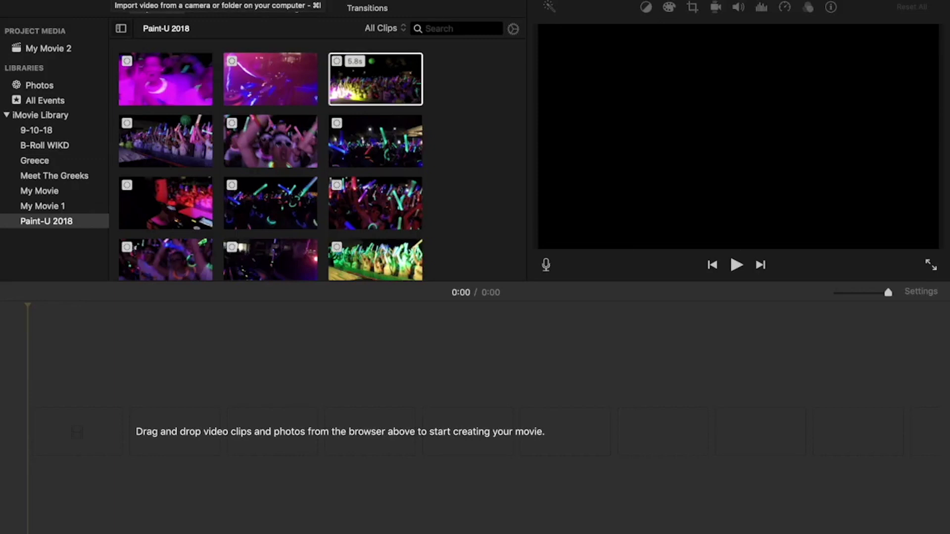
Import all media from Macintosh HD into the Paint-U 2018 event and browse the event's clips
key(super+i)
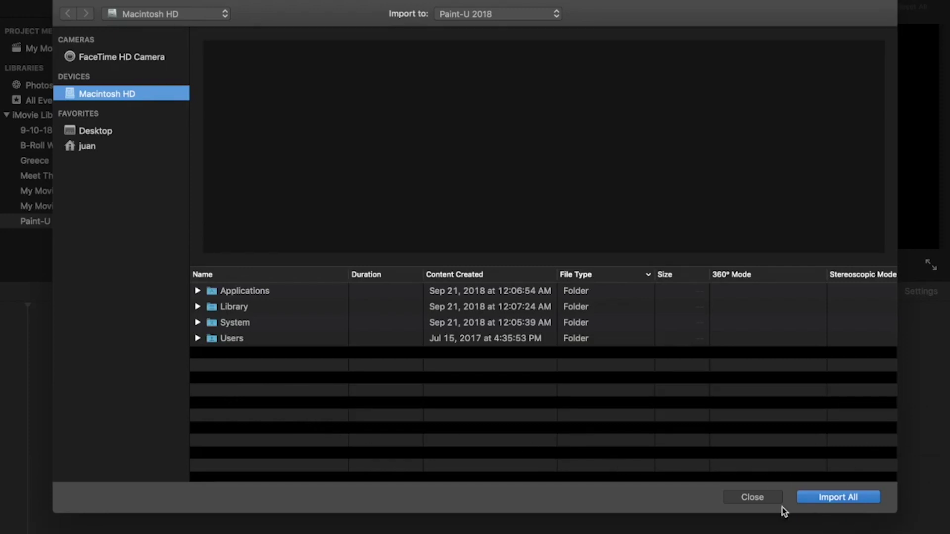
click(824, 499)
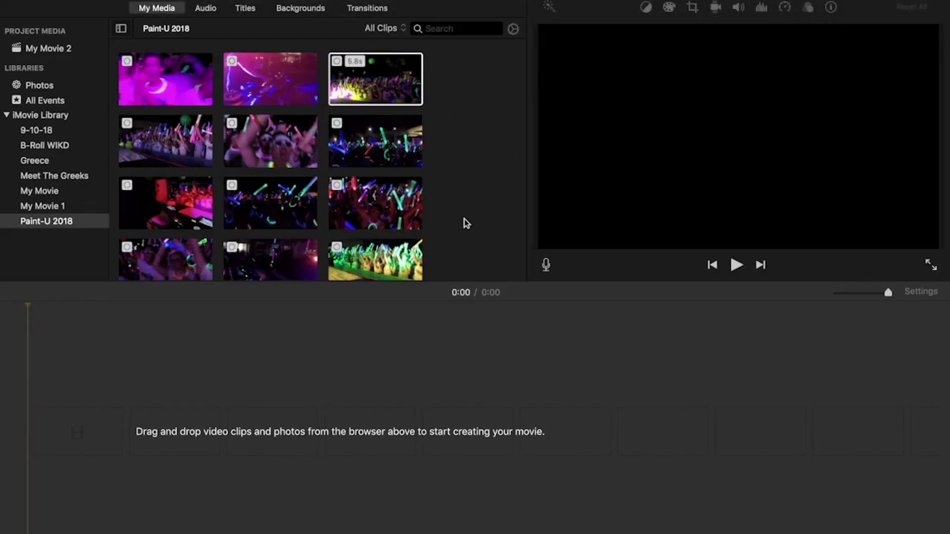
scroll(392, 264, down, 2)
scroll(381, 180, up, 2)
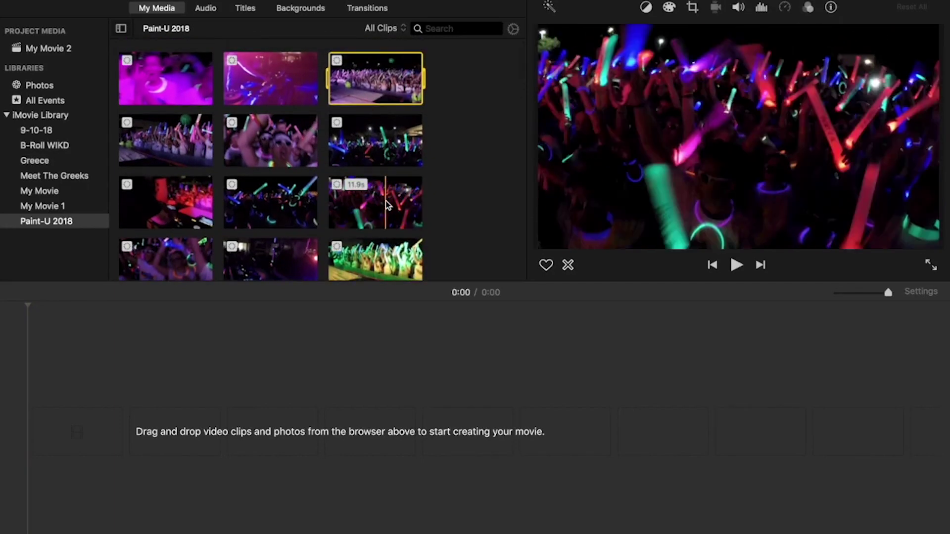
Place the 11.9 s glow-stick crowd clip on the empty timeline and split it at about 0:05
drag(387, 206, 63, 445)
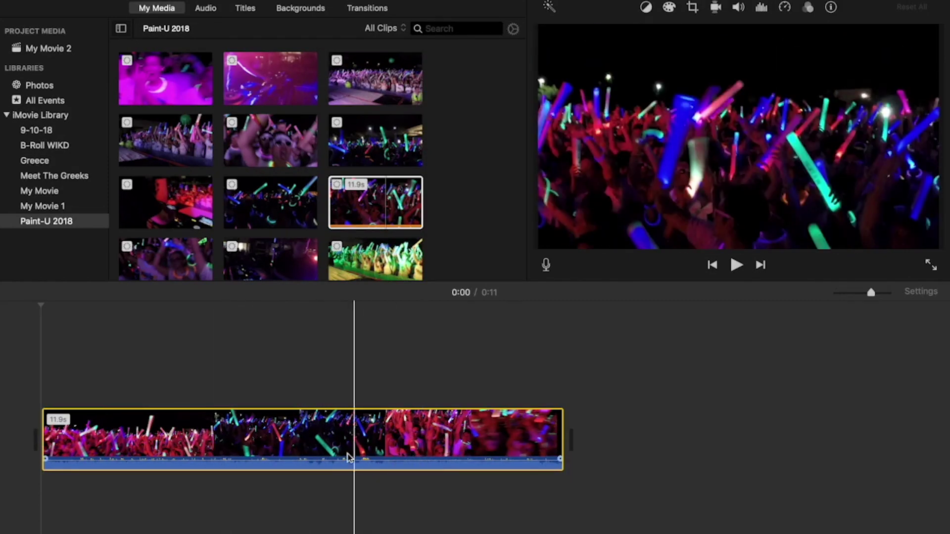
click(305, 443)
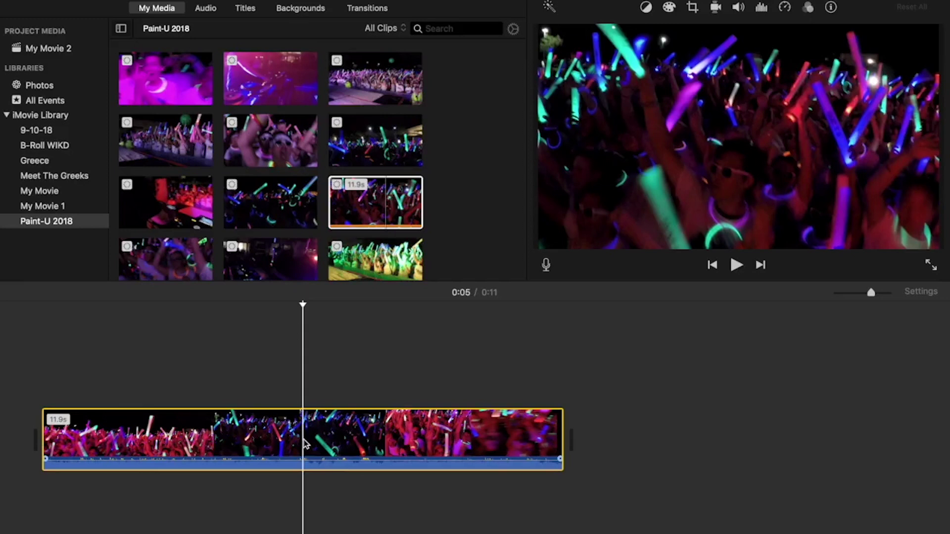
key(super+b)
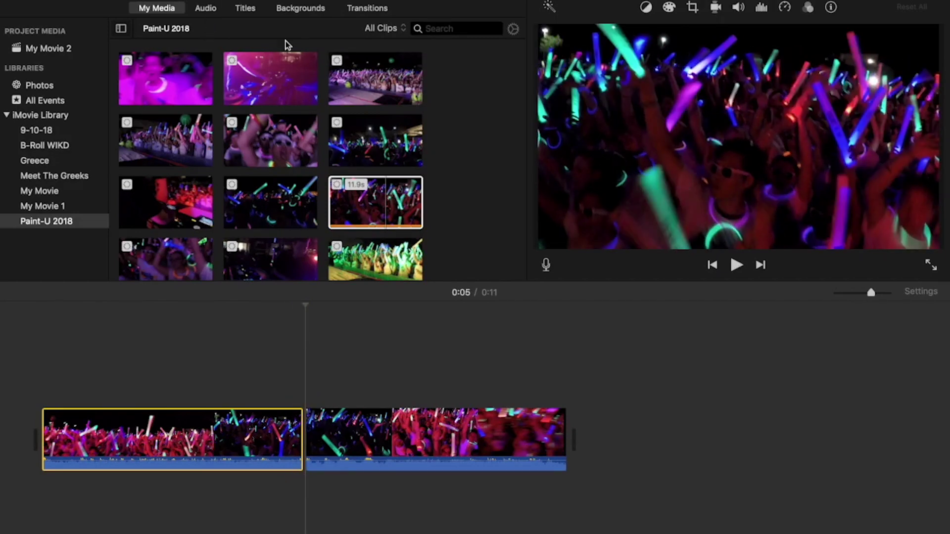
Add the iTunes track "11-6-18 Sweep E" beneath the video, starting at the beginning of the movie
click(205, 11)
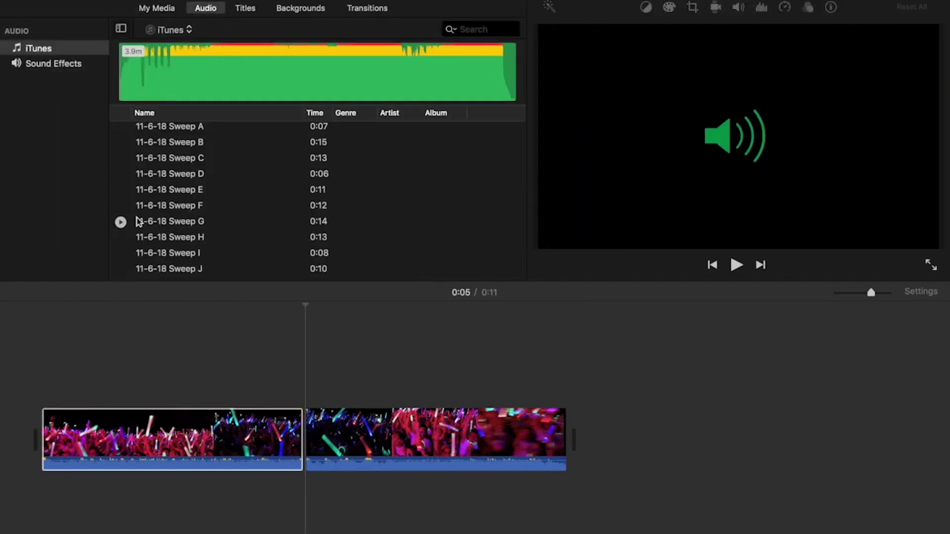
click(164, 193)
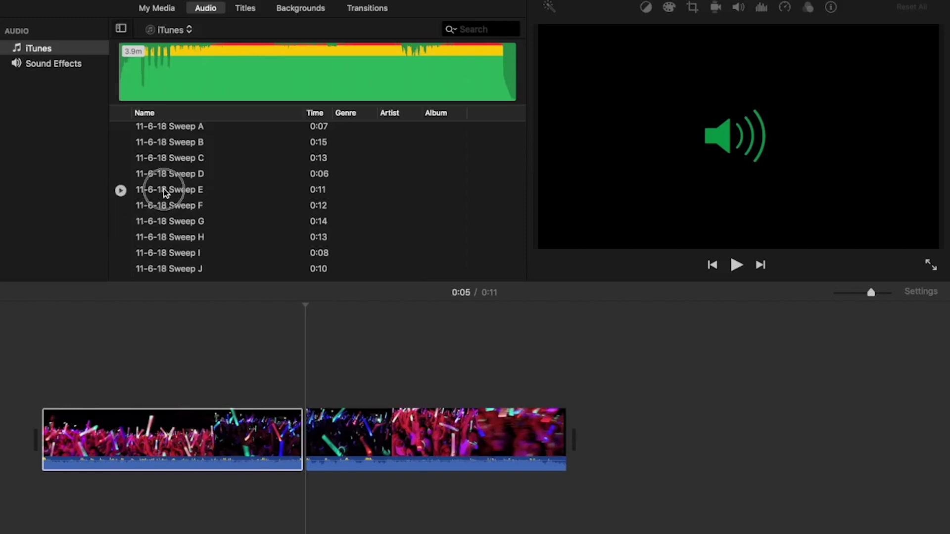
drag(165, 193, 45, 517)
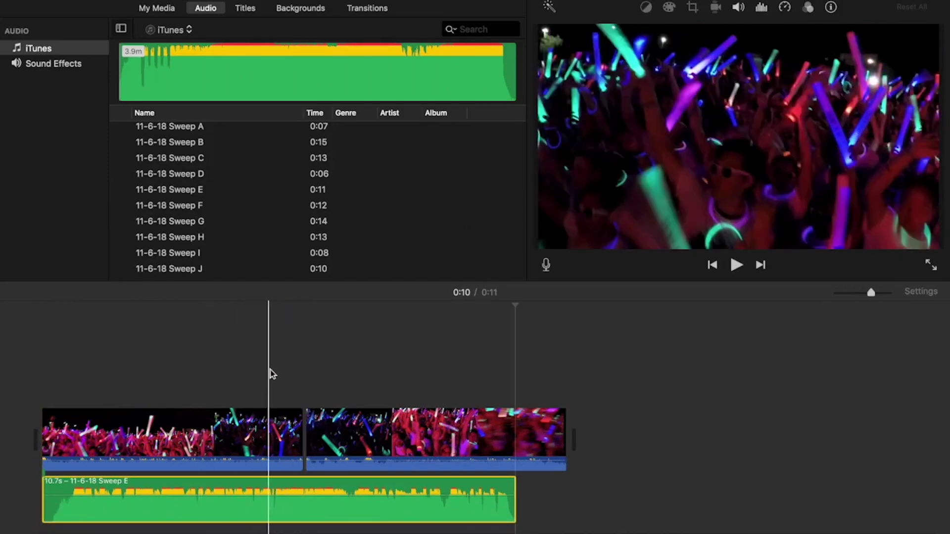
Split the Sweep E audio track at the cut between the two video clips
click(307, 371)
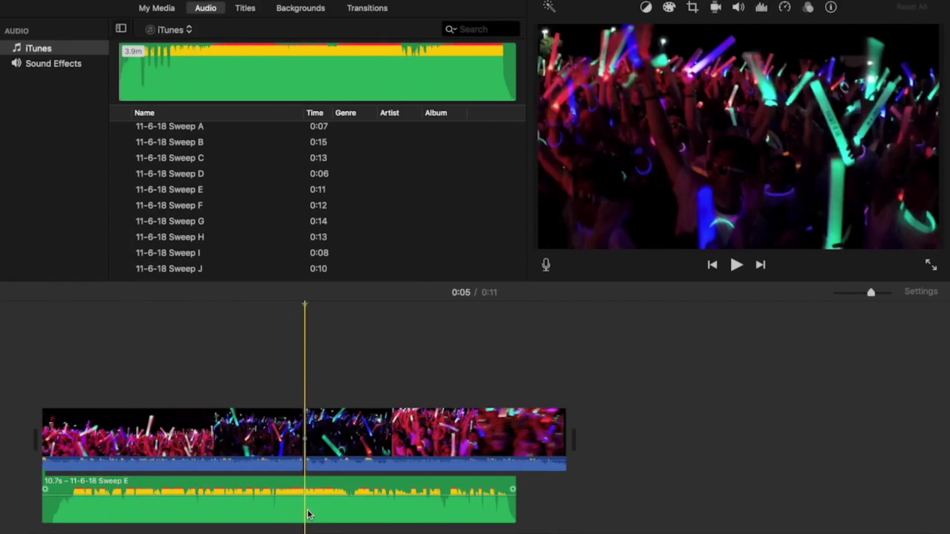
click(307, 515)
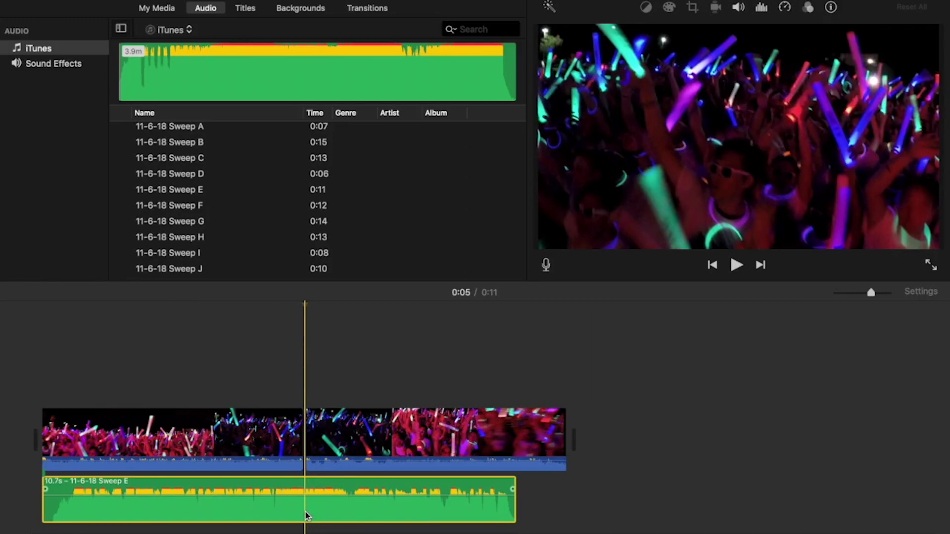
key(super+b)
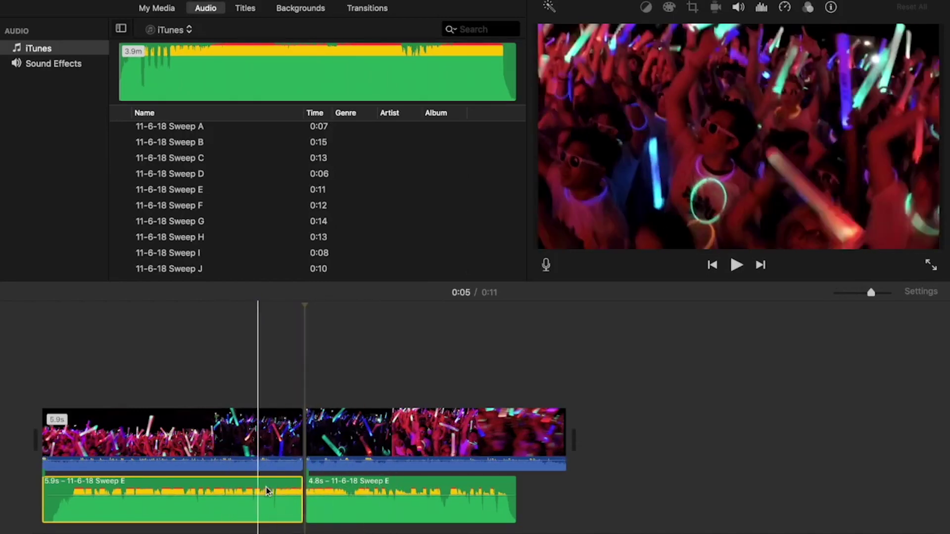
Fade in the first Sweep E audio part and fade out the second, each fade covering over half its part
click(362, 502)
key(super+1)
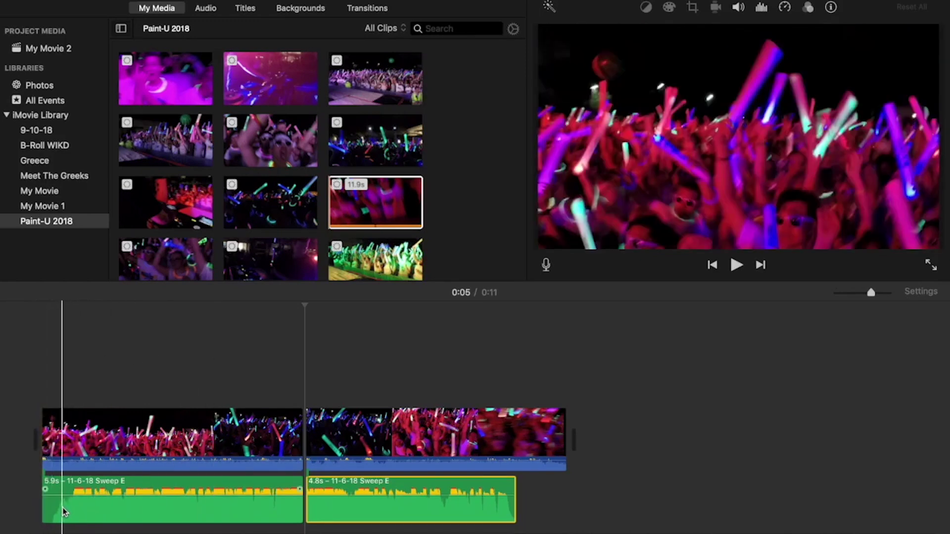
mouse_move(44, 493)
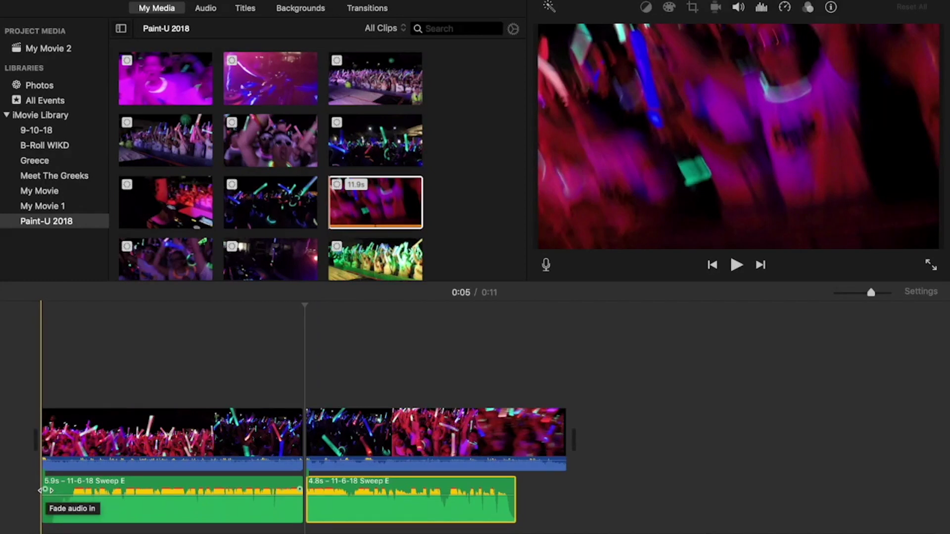
drag(44, 490, 197, 490)
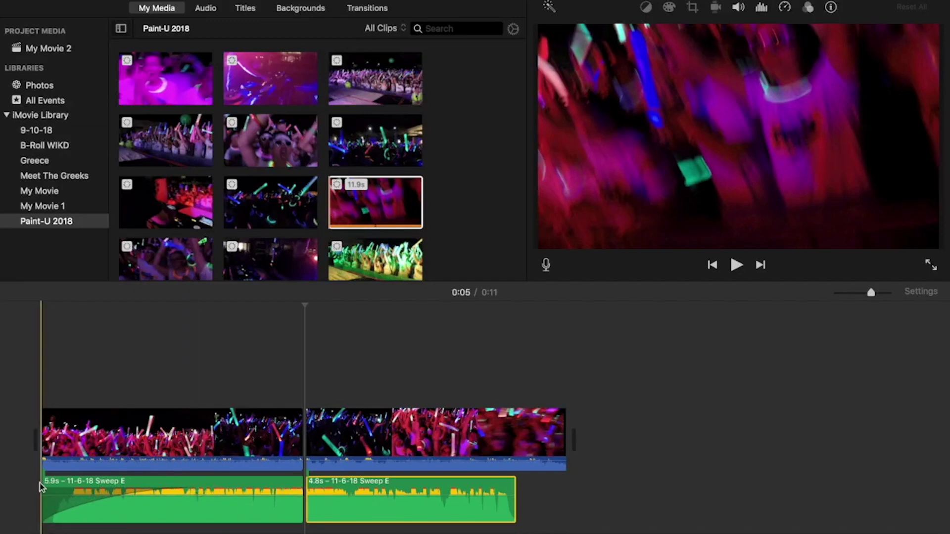
click(56, 486)
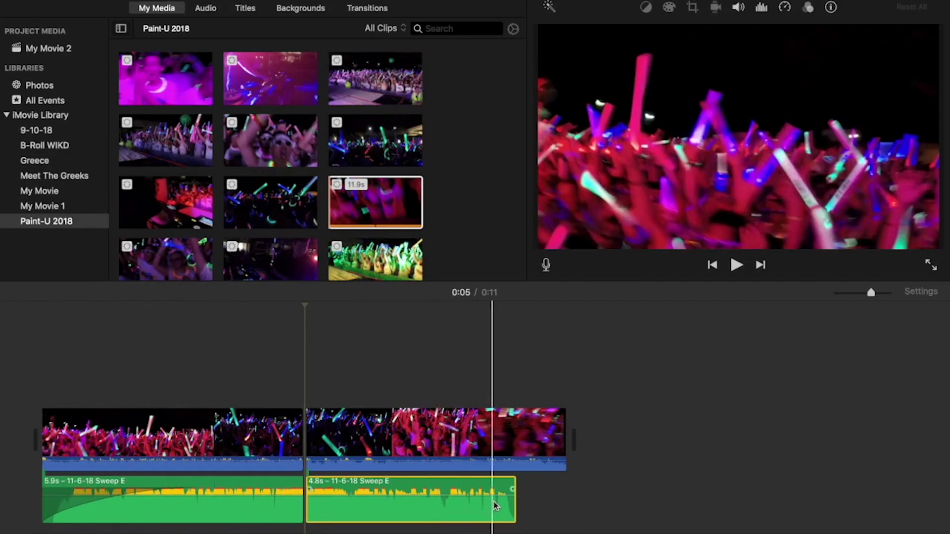
drag(506, 490, 389, 502)
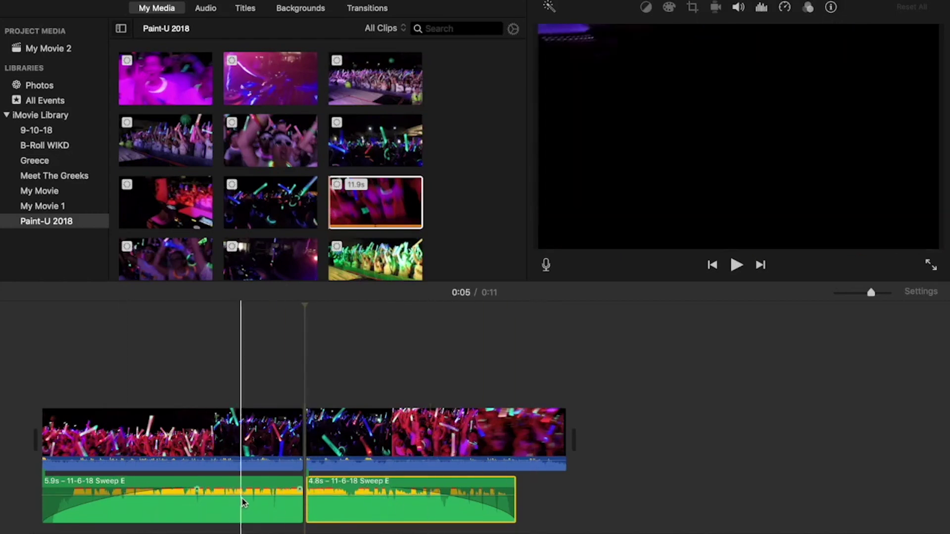
Set the volume of both Sweep E audio parts to 75%
click(226, 519)
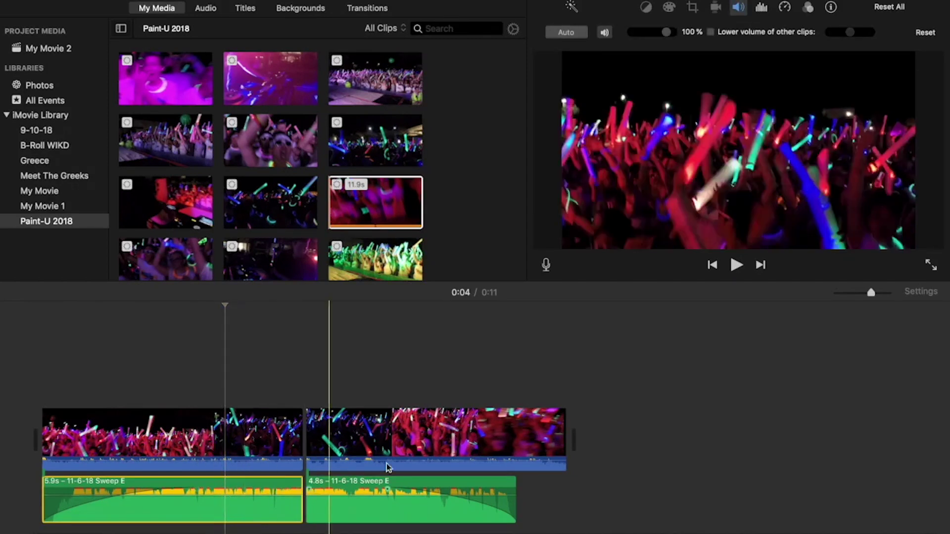
click(736, 9)
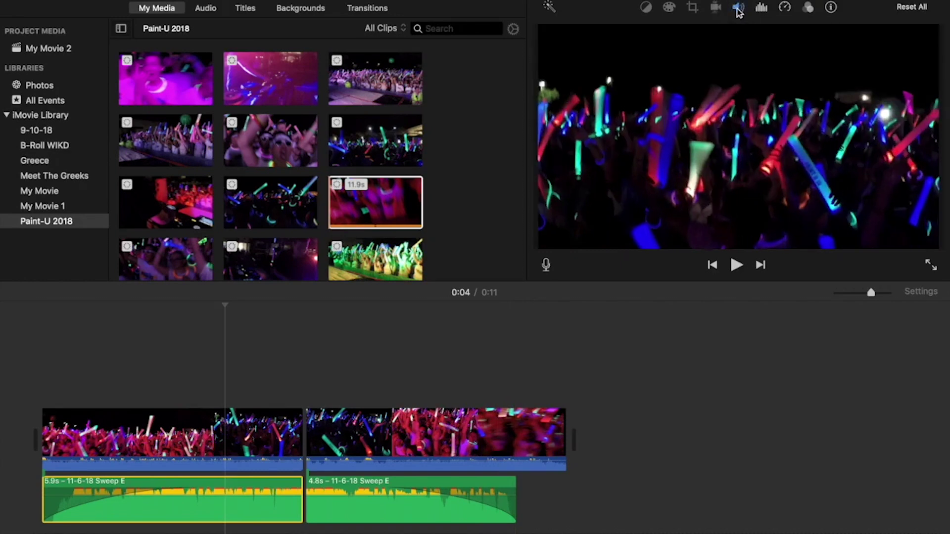
click(738, 9)
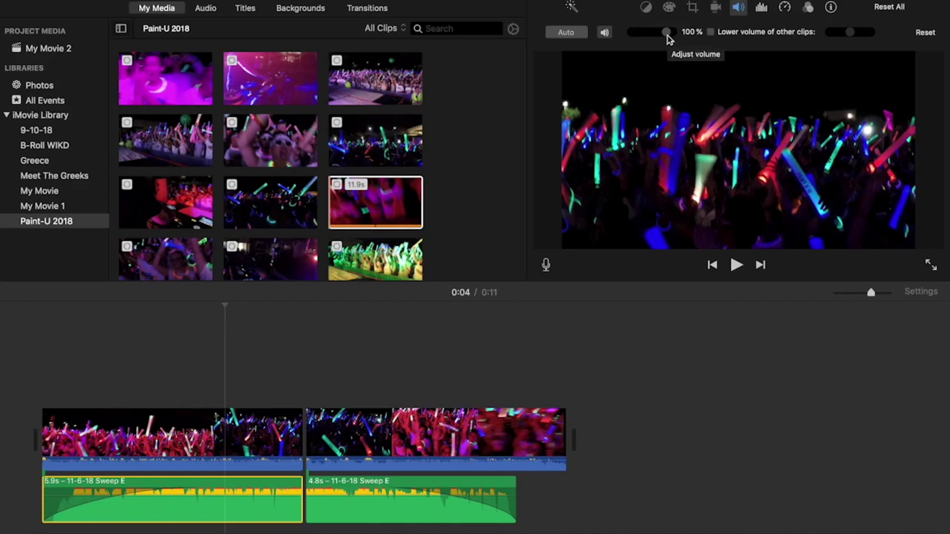
drag(667, 36, 659, 37)
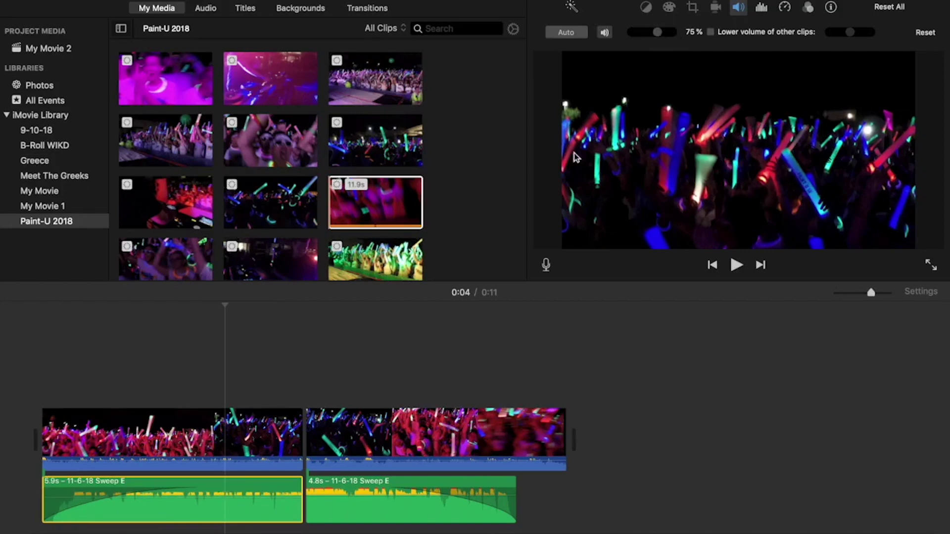
click(363, 522)
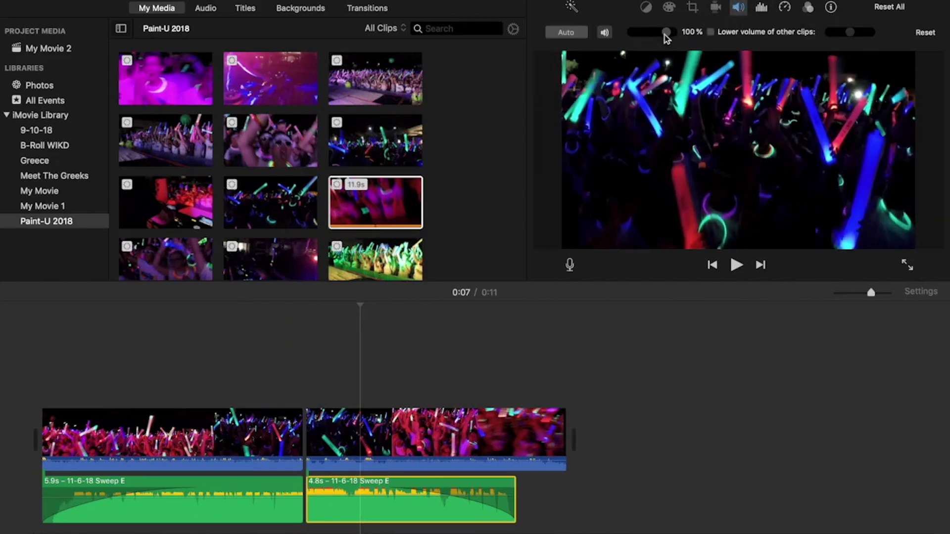
drag(666, 35, 658, 37)
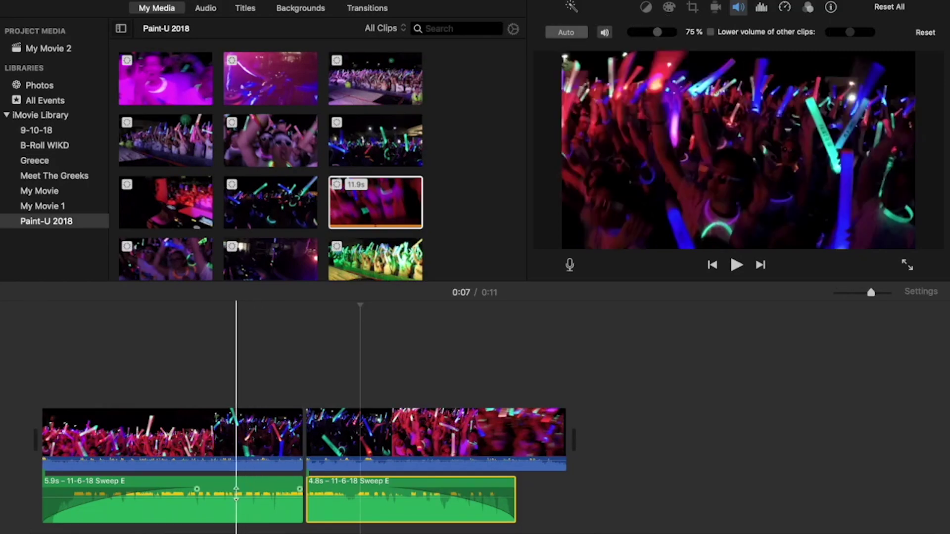
Lower the first Sweep E audio part's volume to 71% and select the video clip above it
click(175, 502)
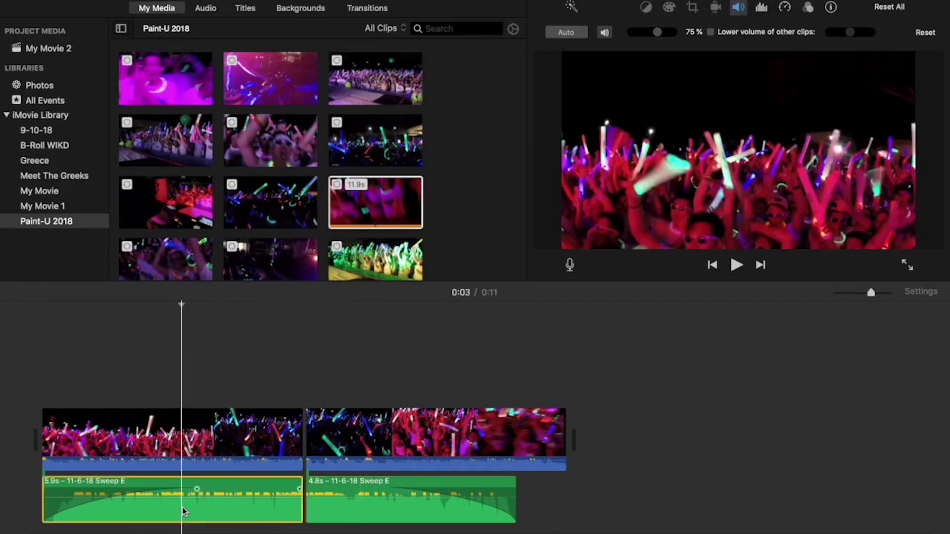
drag(247, 492, 247, 499)
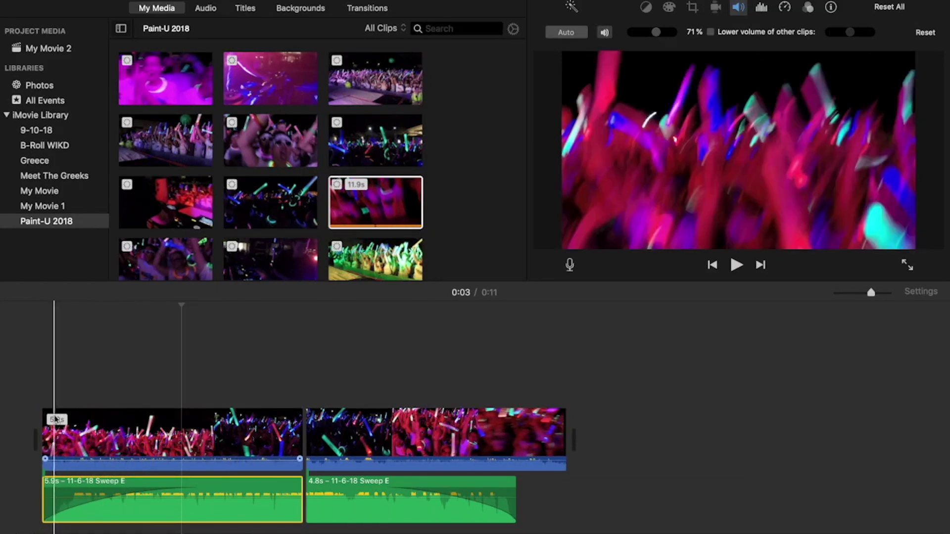
click(81, 433)
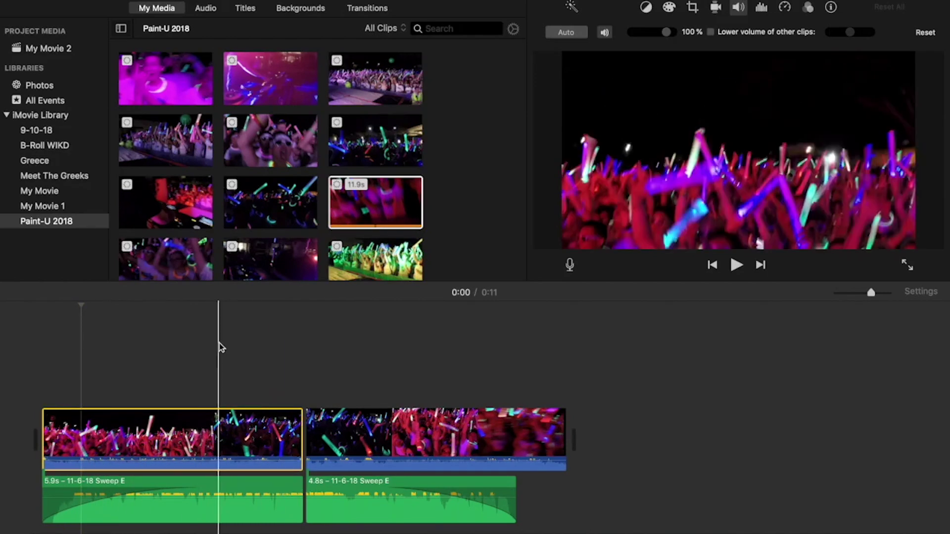
Add a Centered title above the first video clip, starting at the beginning of the movie
click(244, 9)
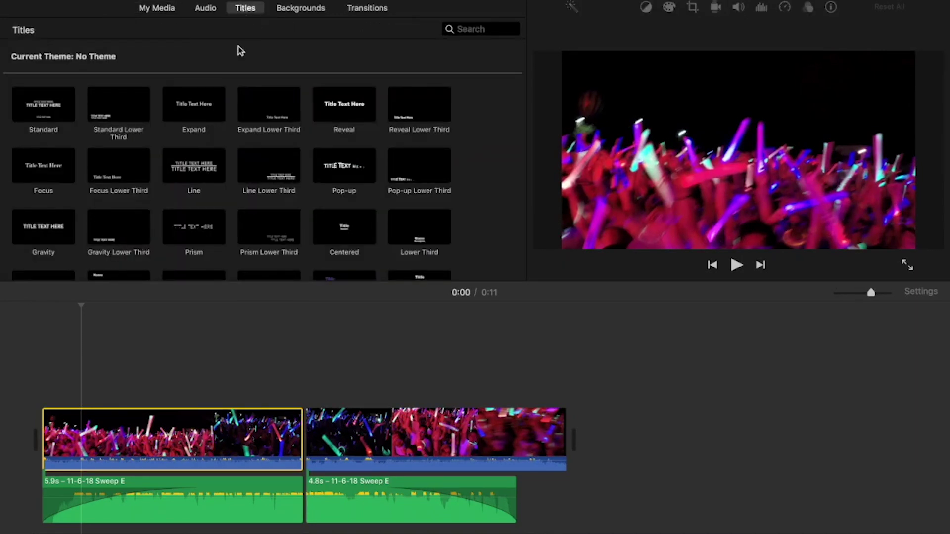
scroll(271, 207, down, 5)
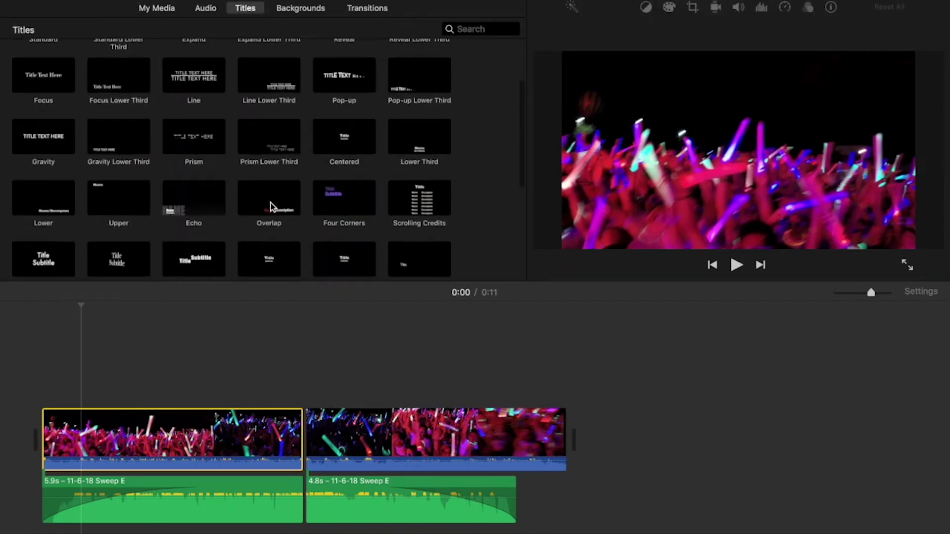
scroll(271, 206, up, 4)
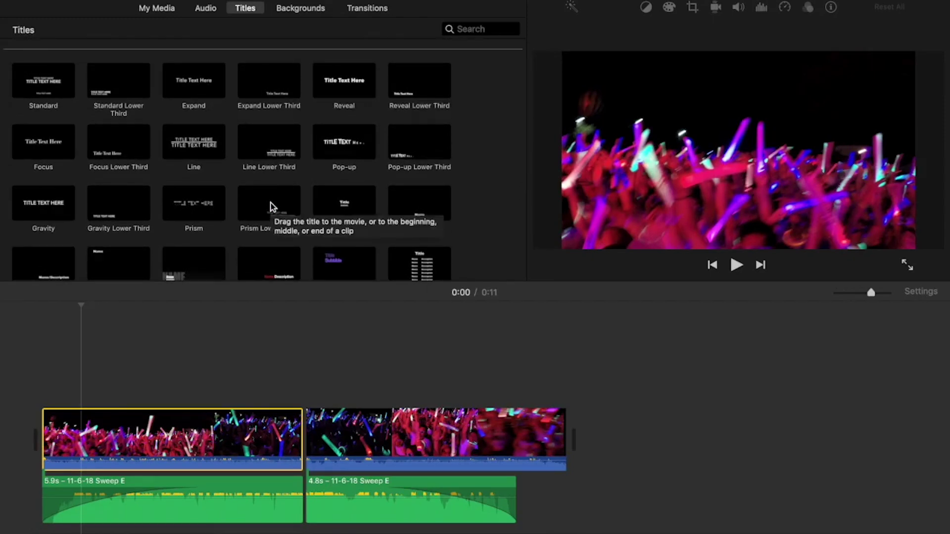
scroll(272, 205, down, 9)
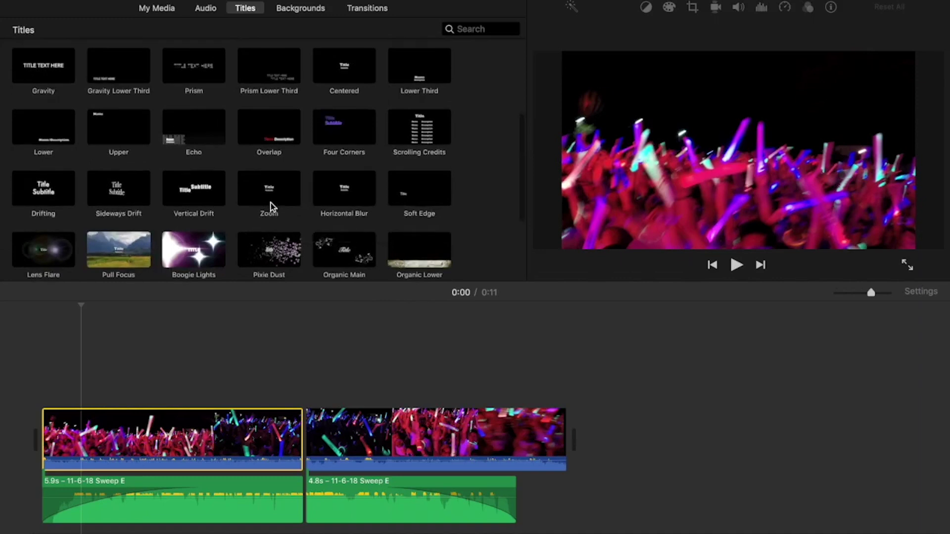
scroll(271, 205, up, 4)
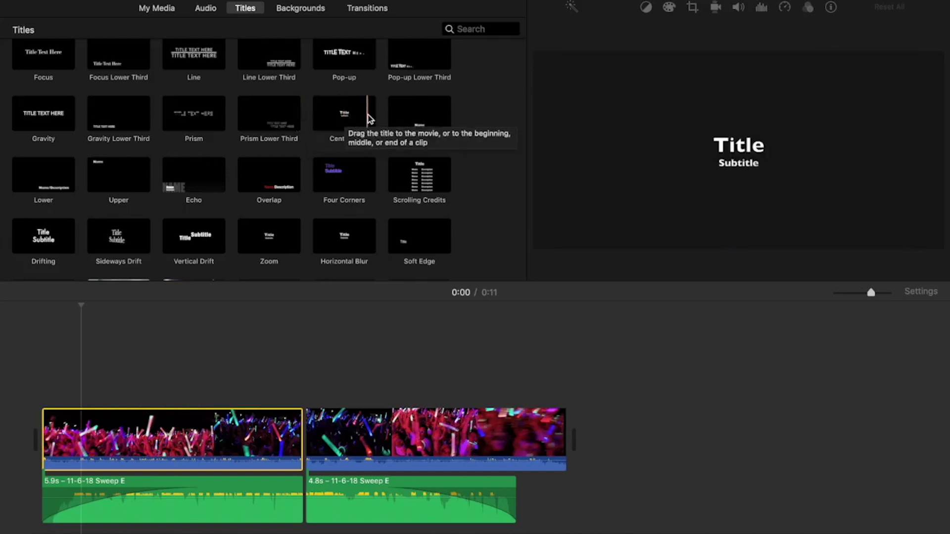
drag(351, 117, 38, 402)
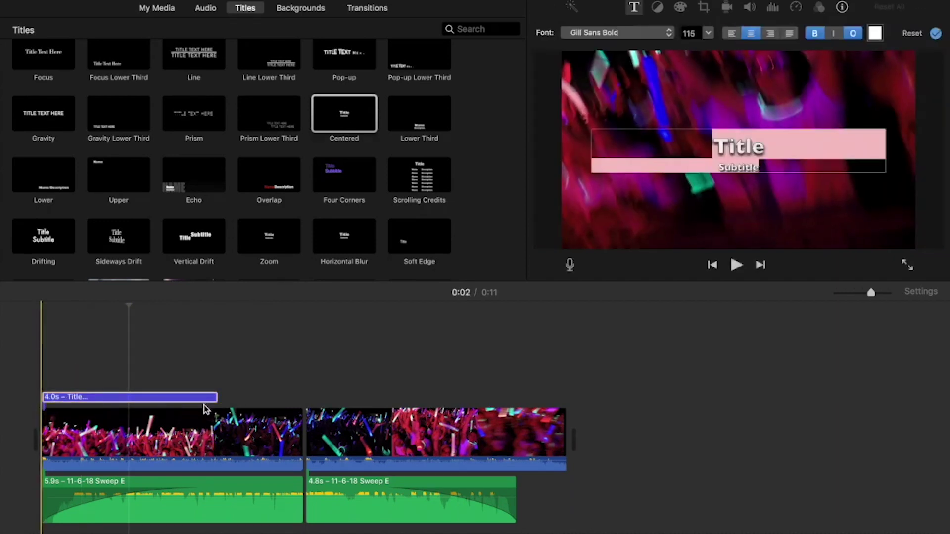
Extend the title's duration to 5.0 s and return the playhead to the start of the movie
click(218, 402)
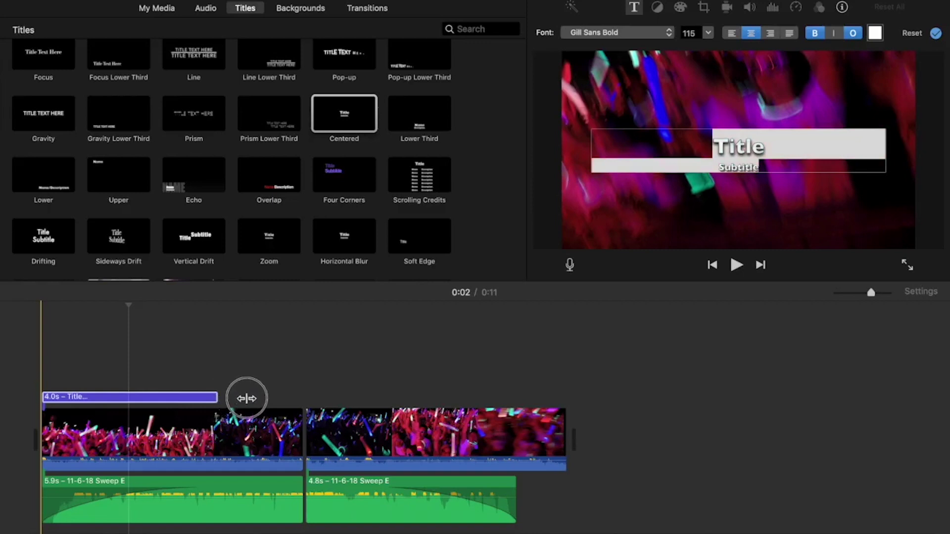
drag(217, 395, 260, 396)
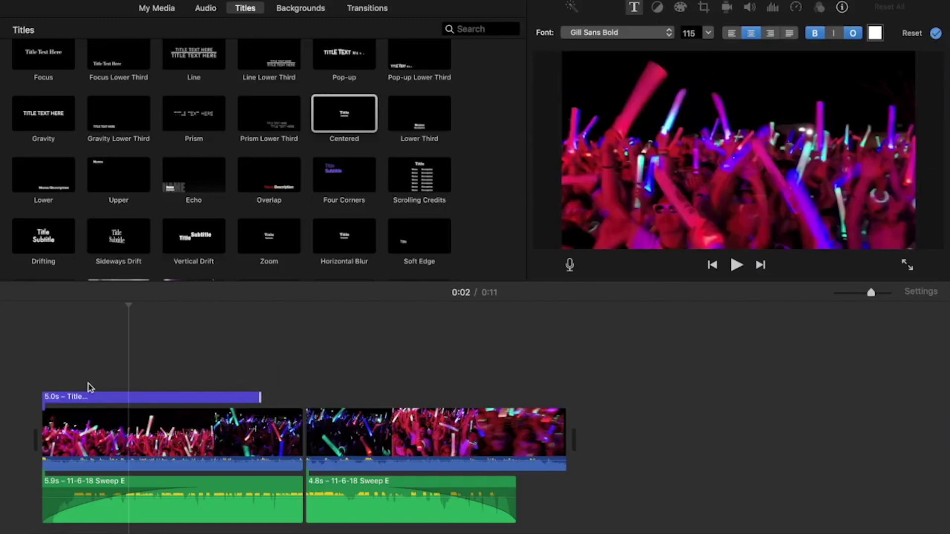
click(47, 382)
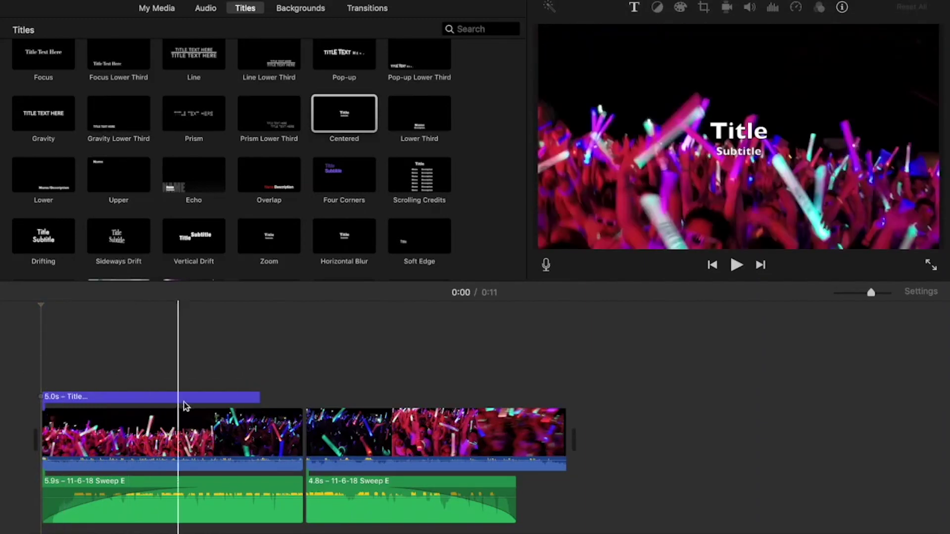
Replace the opening title's text with "iMovie Tutorial" and a second line reading "Digital Studio"
click(84, 401)
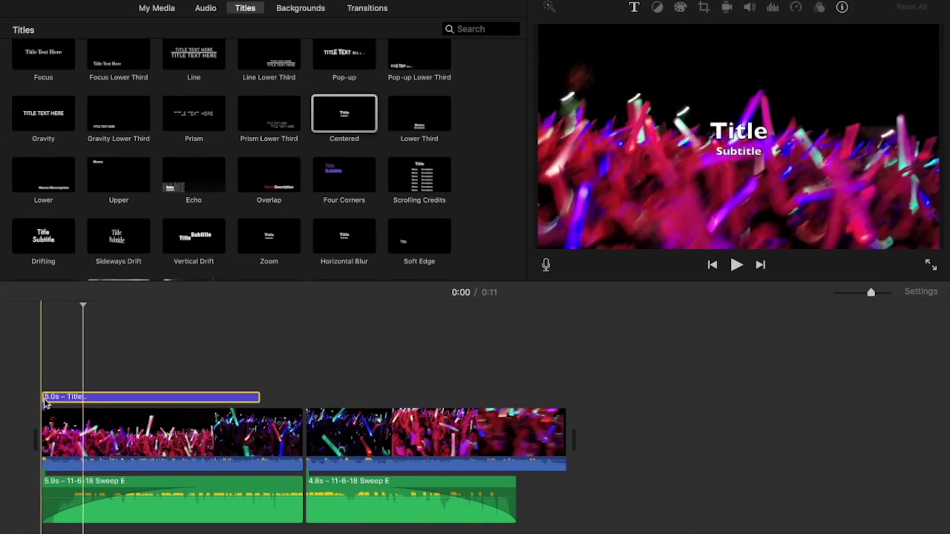
double_click(105, 402)
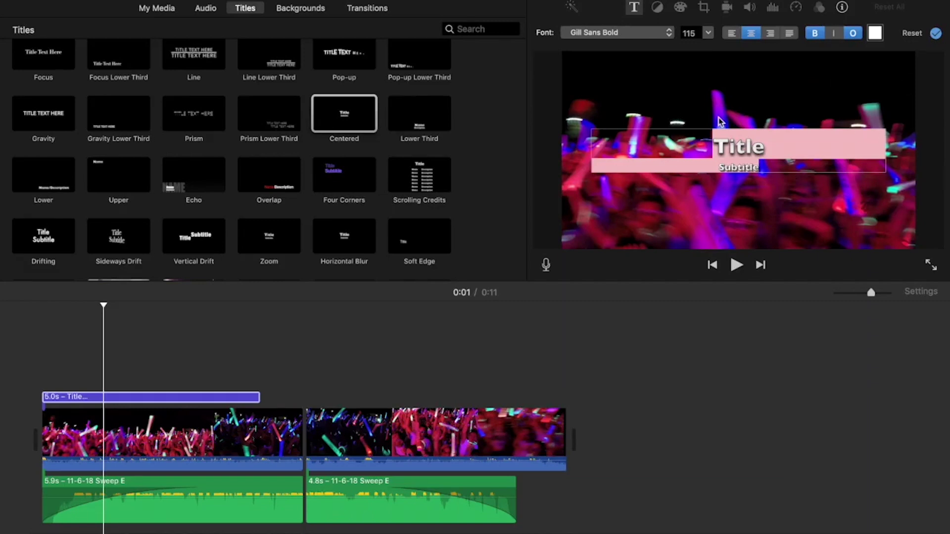
key(BackSpace)
text(iMovie Tutorial)
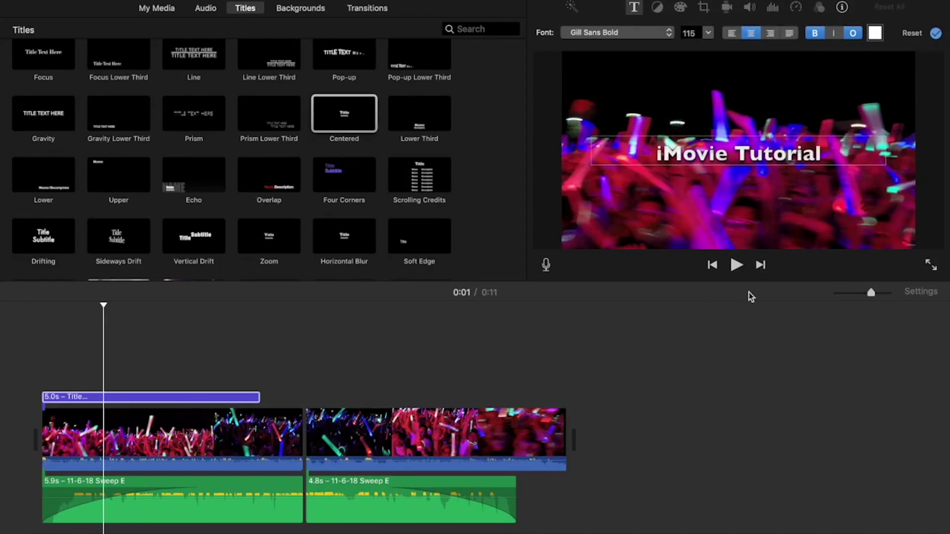
key(Return)
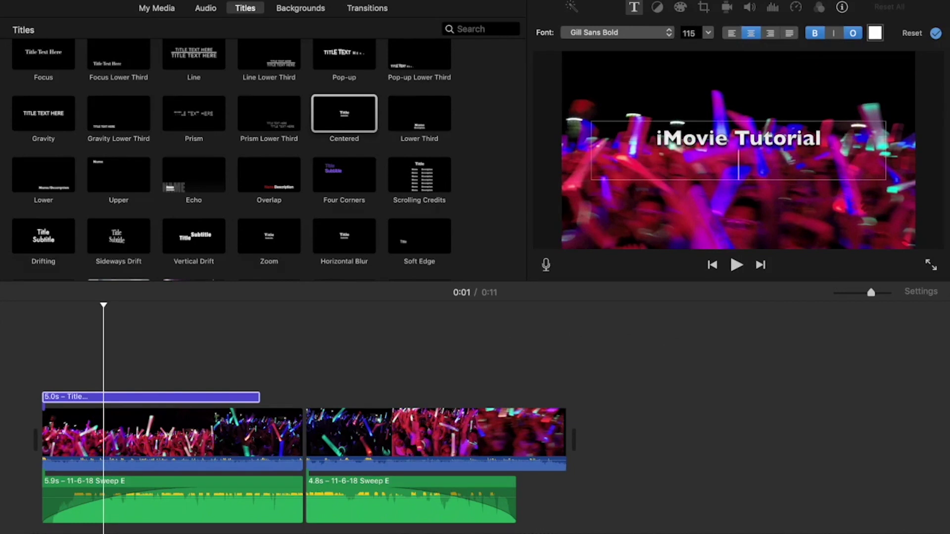
text(Digit)
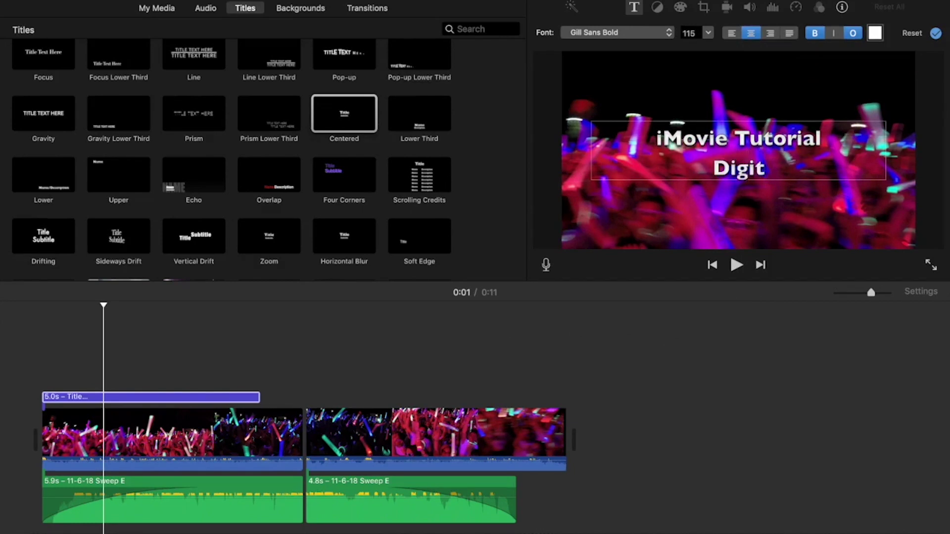
text(al S)
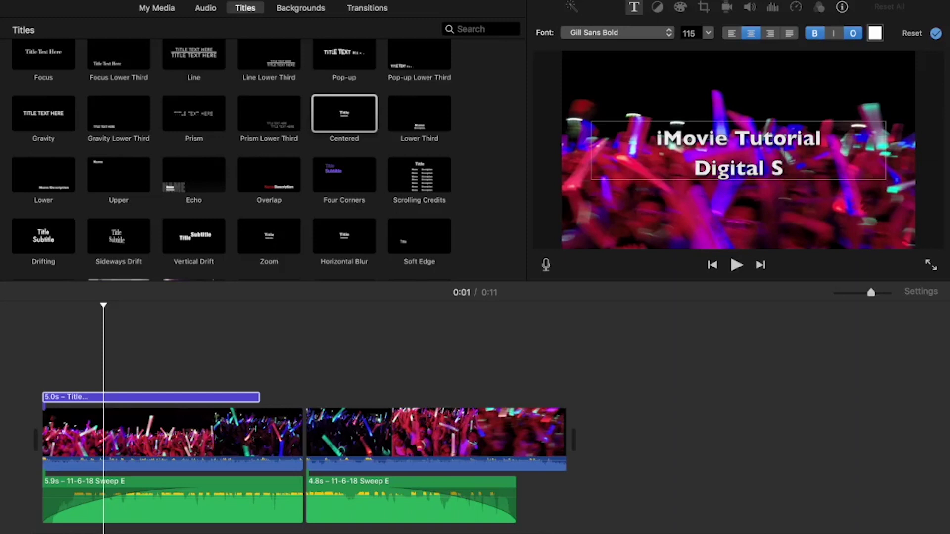
text(tudio)
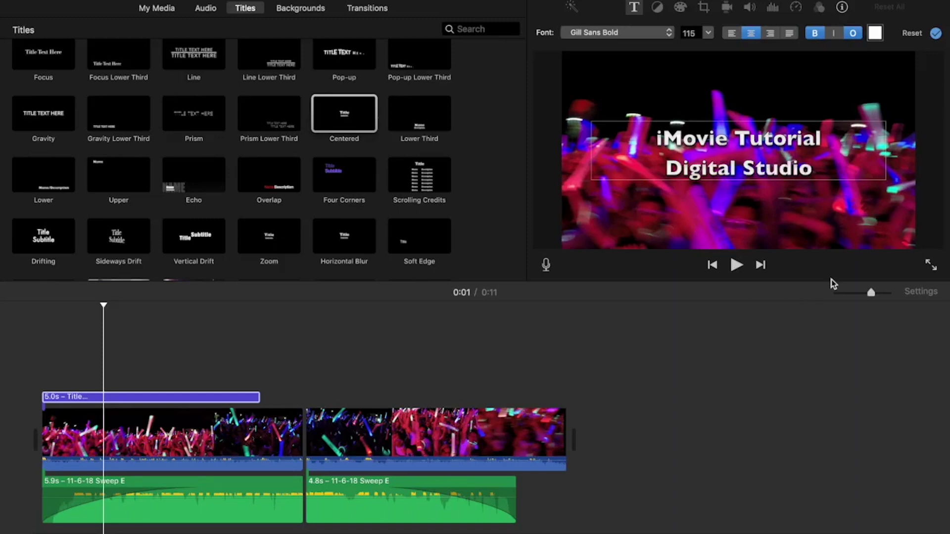
Set the font size of the "Digital Studio" line to 50 and apply the title edits
drag(811, 168, 671, 167)
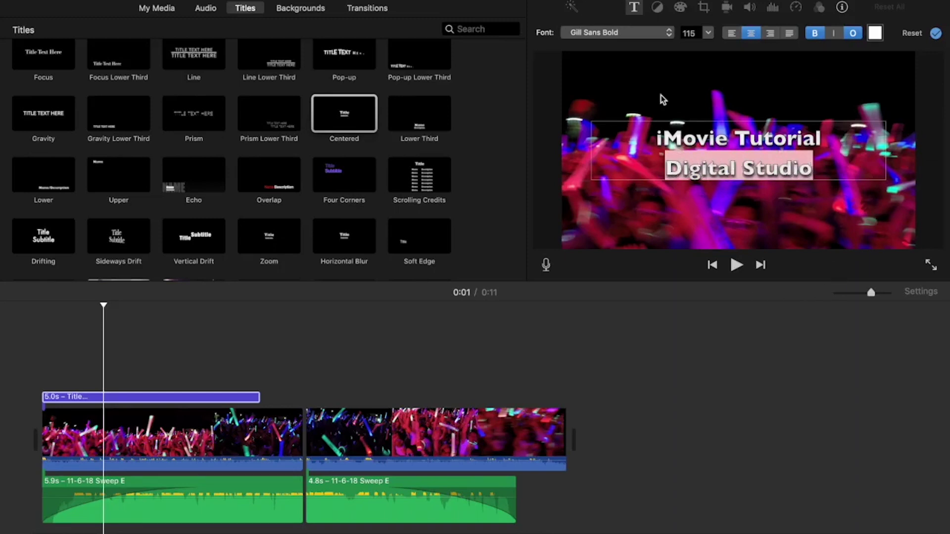
click(708, 33)
text(50)
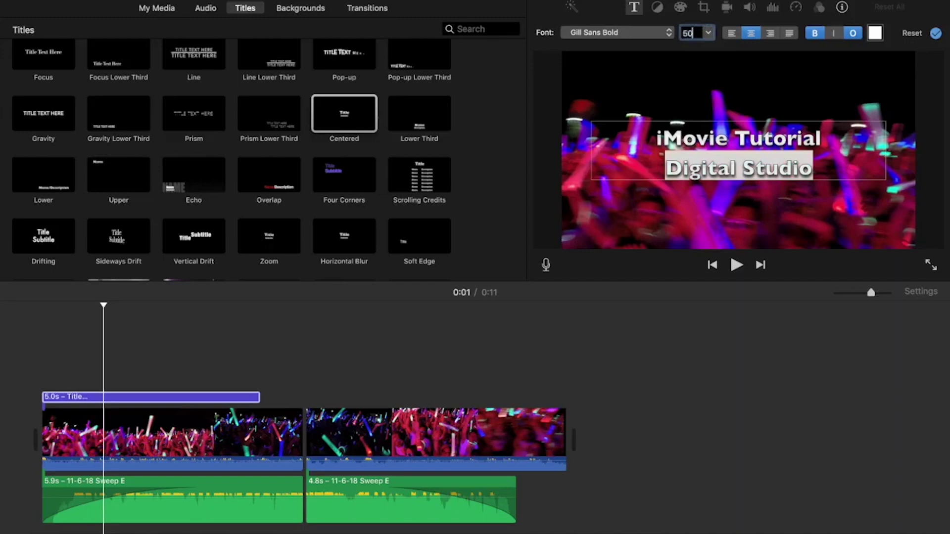
key(Return)
click(729, 174)
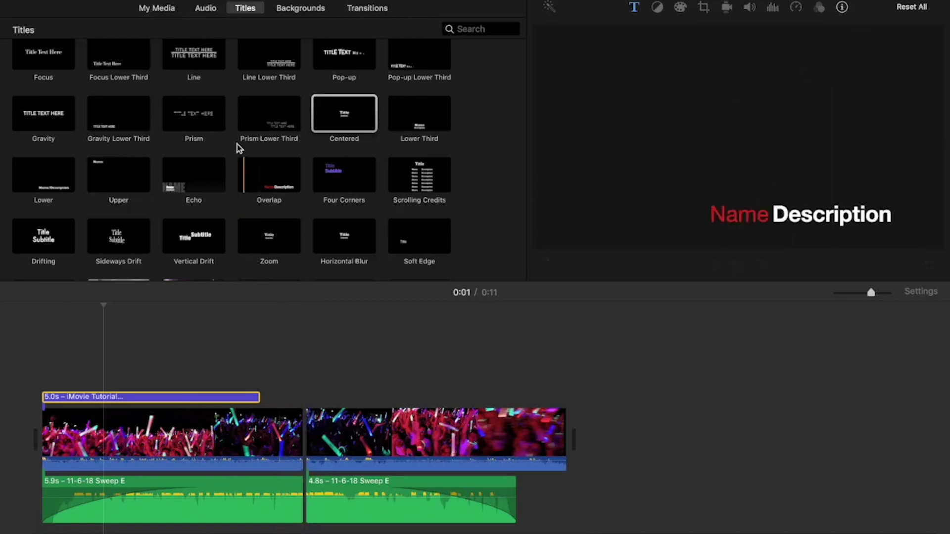
Insert the DJ mixer clip from the Paint-U 2018 event between the two crowd clips in the timeline
click(157, 8)
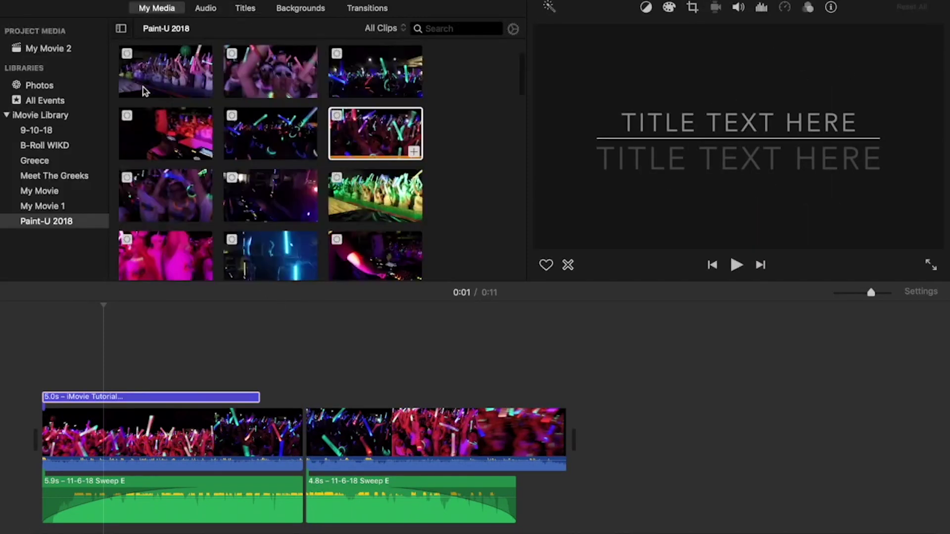
scroll(295, 225, down, 4)
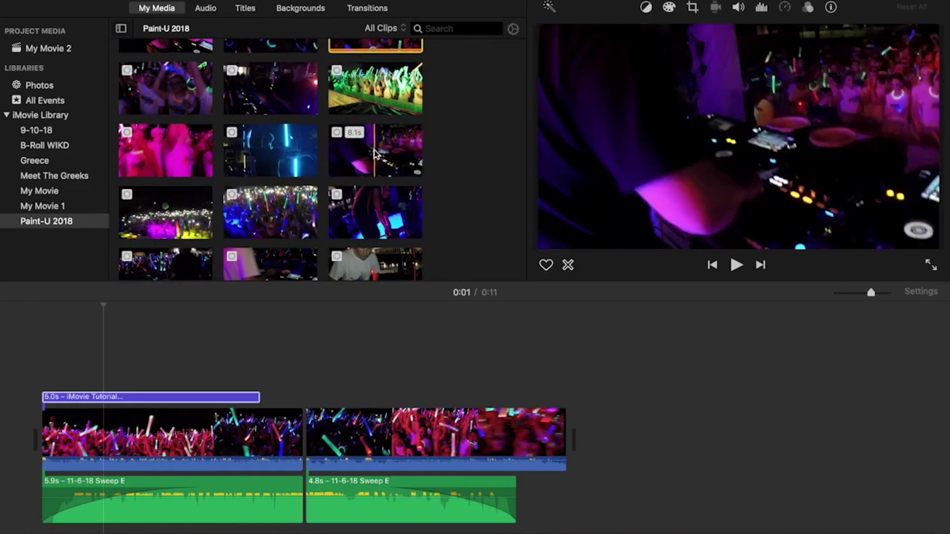
drag(374, 153, 304, 411)
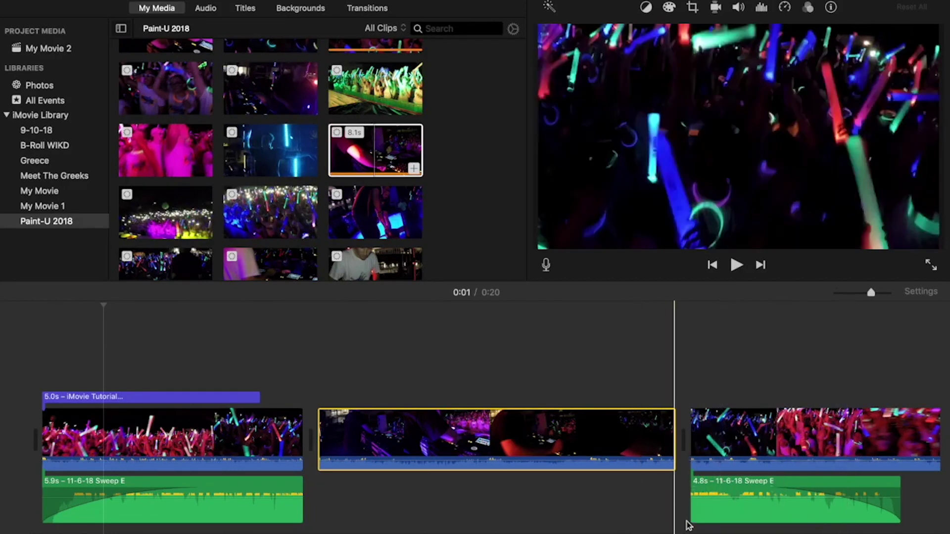
Move the second Sweep E audio part under the start of the DJ clip, directly following the first audio part
click(737, 519)
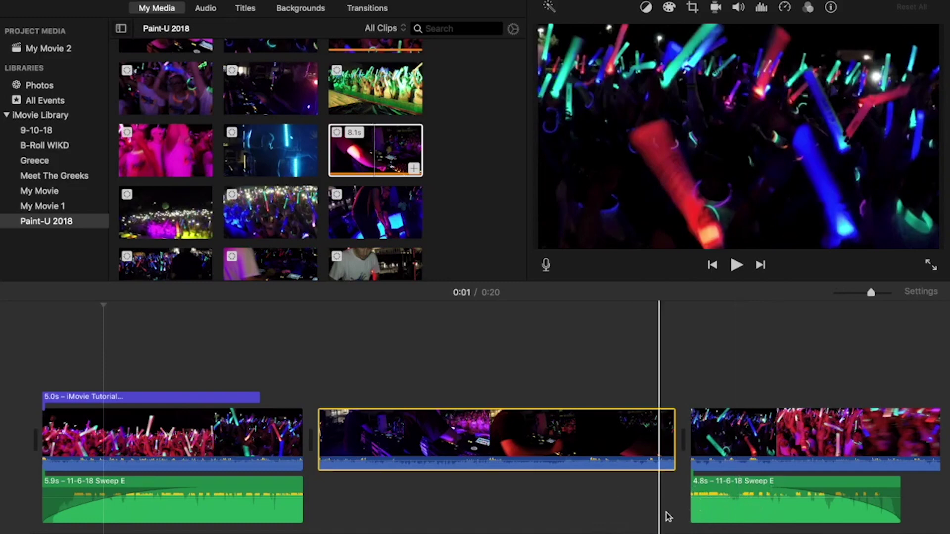
click(688, 514)
click(732, 518)
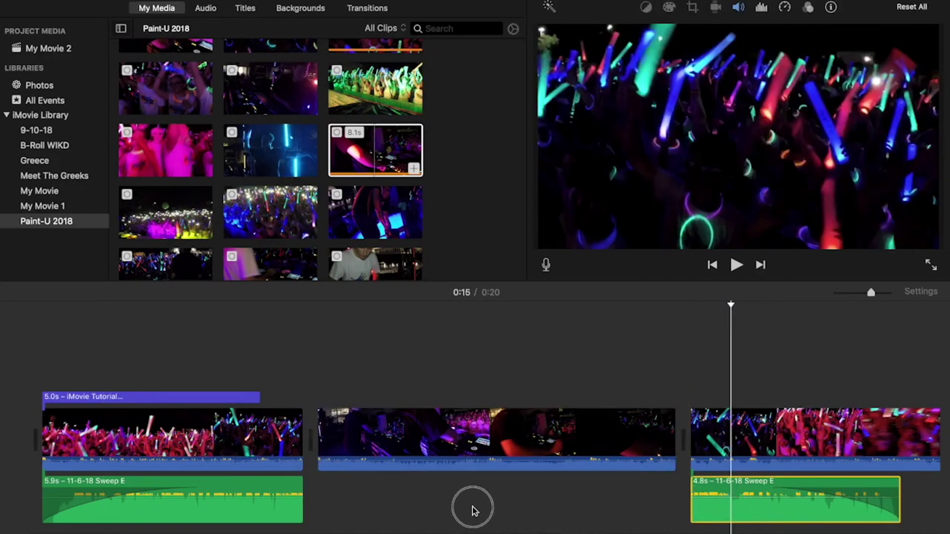
drag(729, 518, 668, 511)
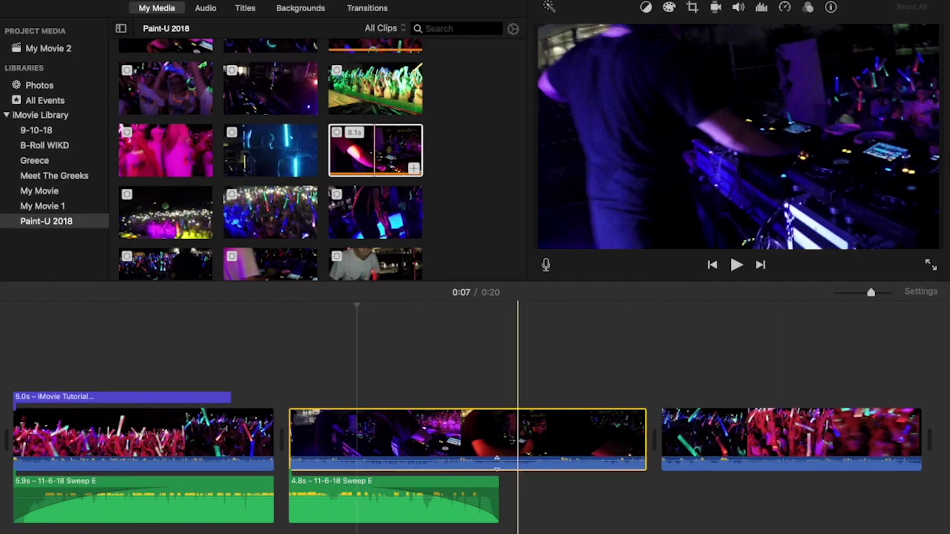
Try automatic enhancement on the first video clip
click(227, 447)
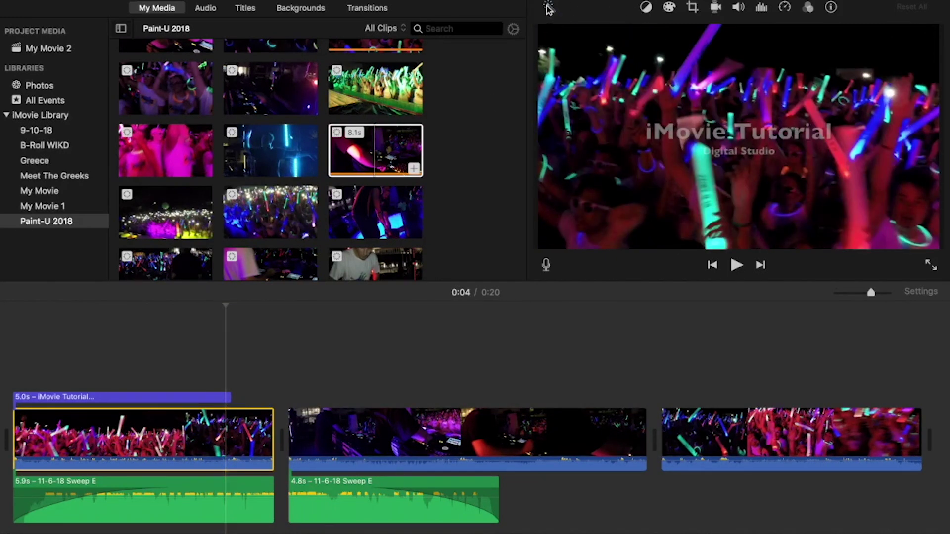
click(548, 8)
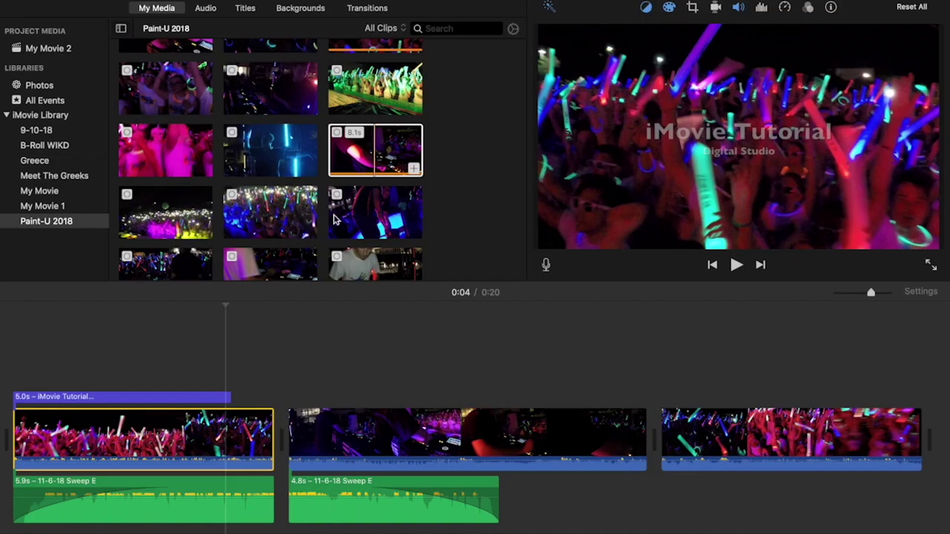
click(62, 354)
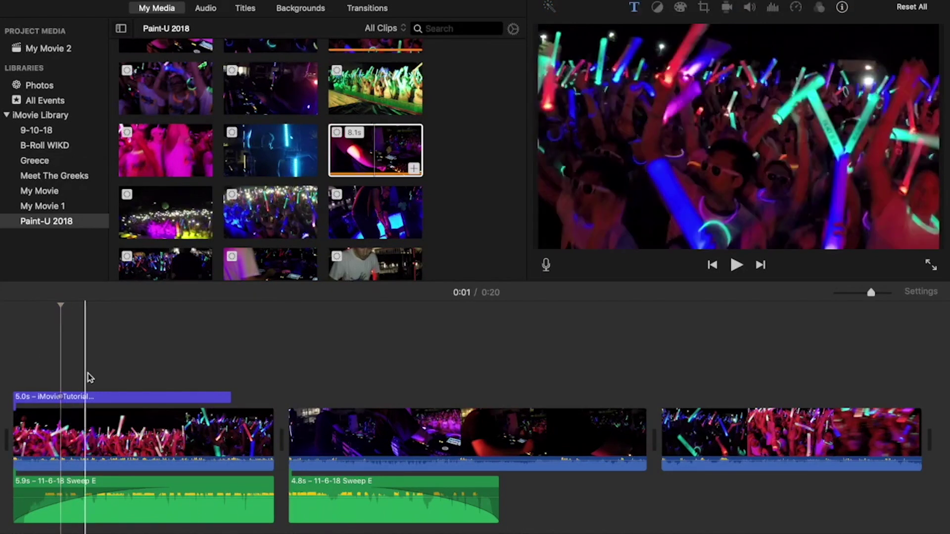
Try automatic color balance on the first video clip and turn it off again
click(163, 436)
click(646, 10)
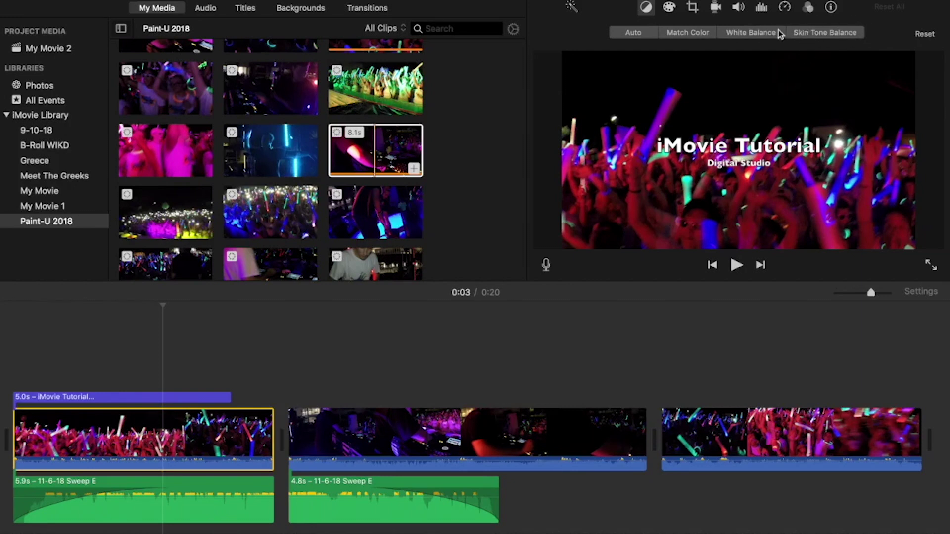
click(634, 33)
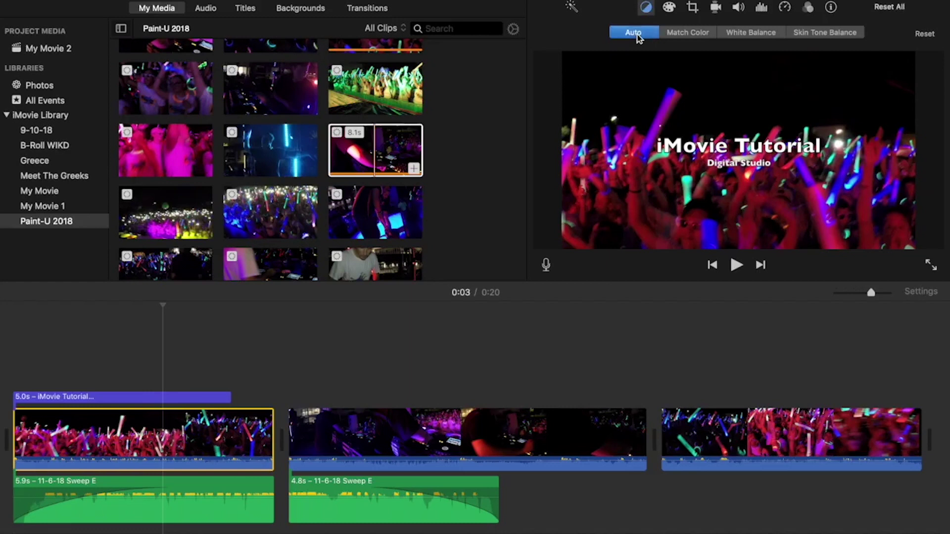
click(636, 34)
Color-correct the first video clip by slightly adjusting its shadows and raising its highlights
click(668, 9)
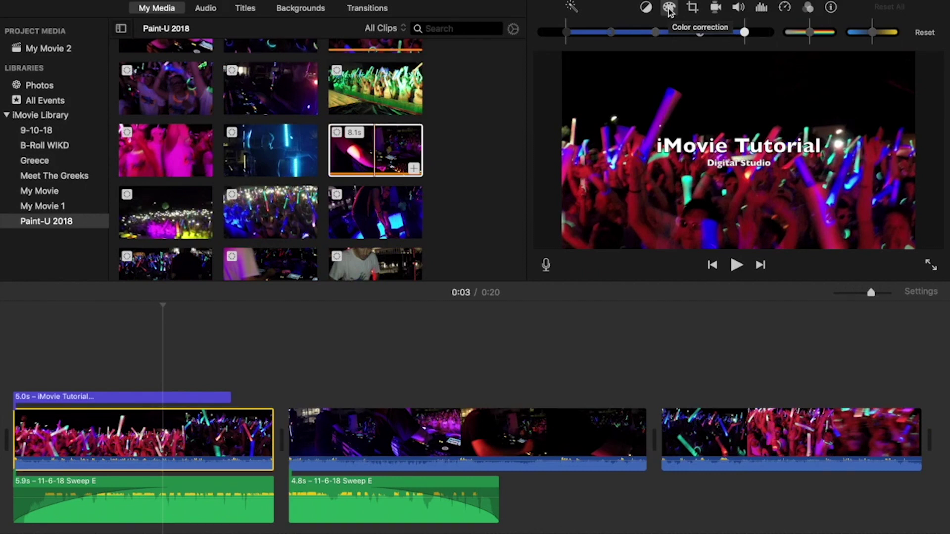
mouse_move(567, 32)
mouse_down()
mouse_move(633, 37)
mouse_move(569, 38)
mouse_up()
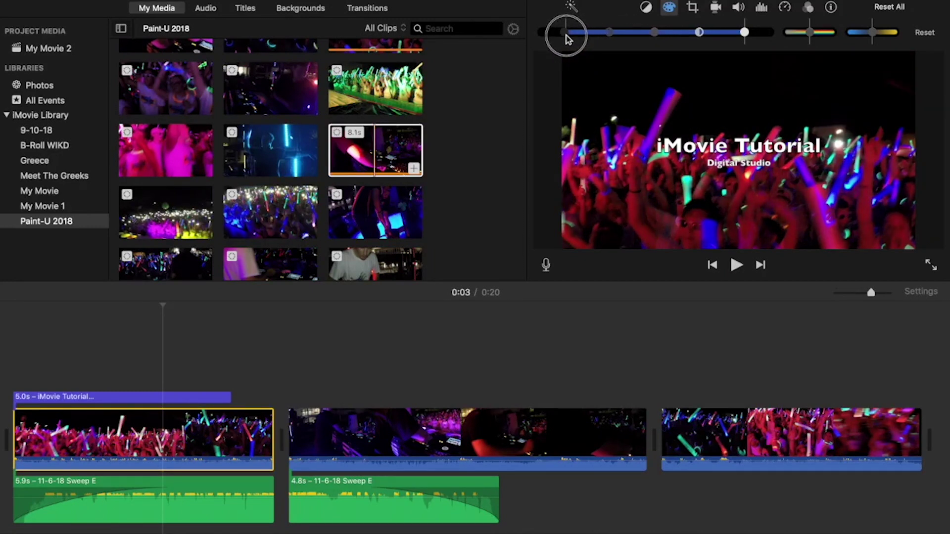
click(744, 33)
mouse_move(745, 35)
mouse_down()
mouse_move(706, 35)
mouse_move(754, 34)
mouse_up()
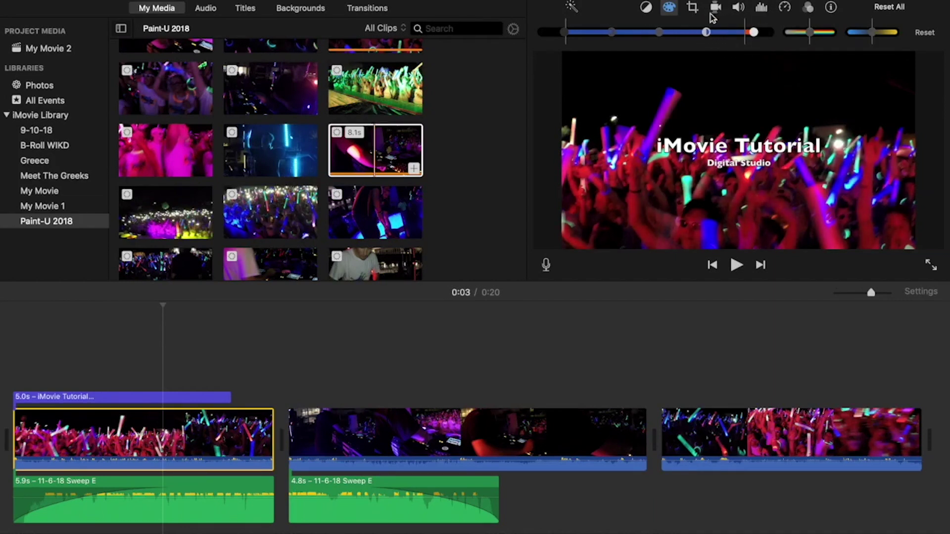
Try the Ken Burns crop style on the first video clip and set it back to Fit
click(693, 7)
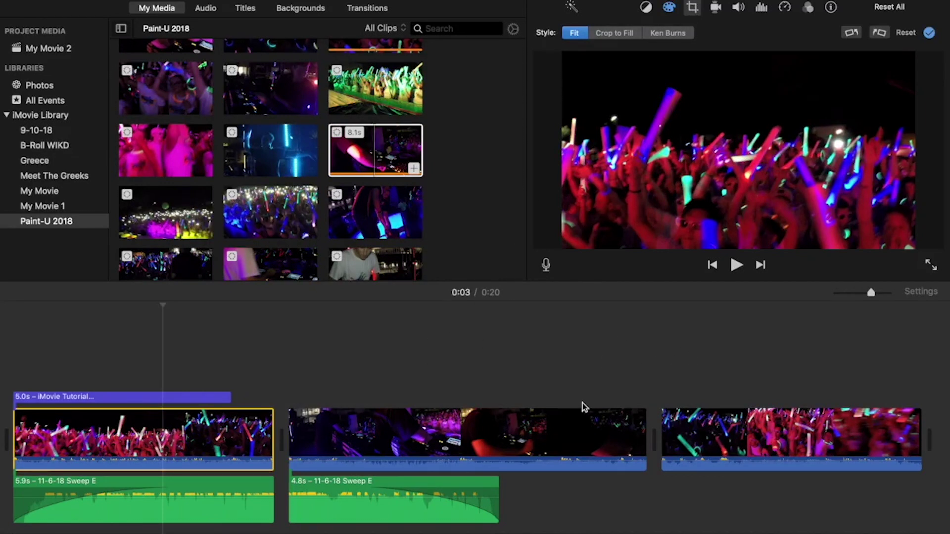
click(666, 33)
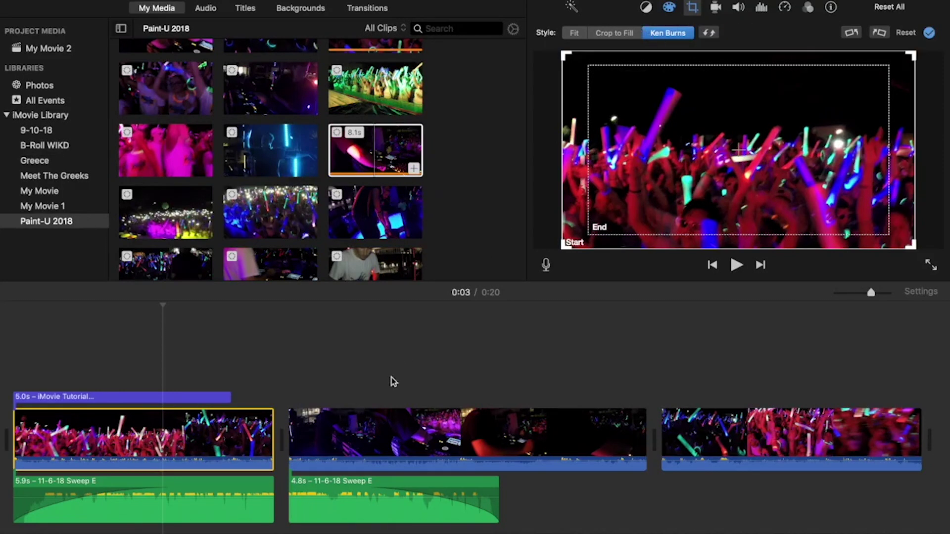
click(375, 153)
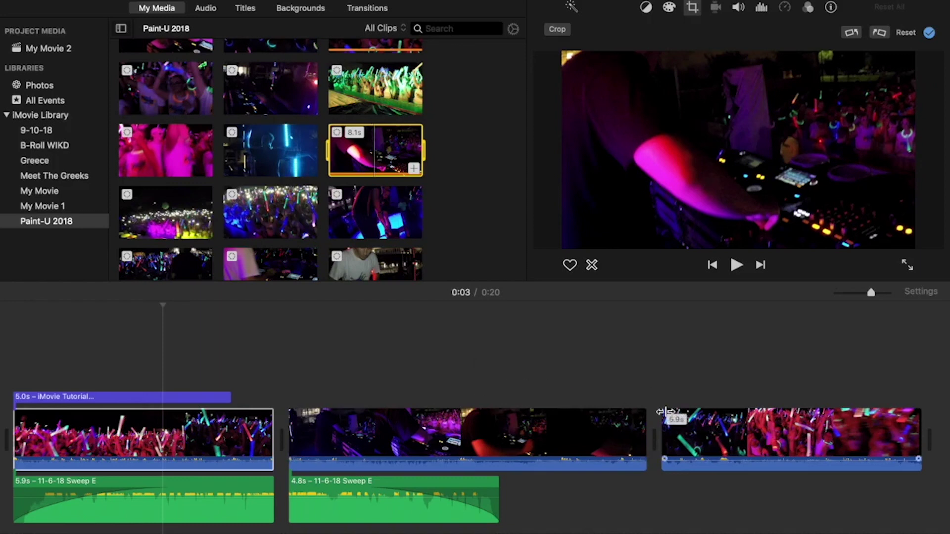
click(691, 13)
click(691, 12)
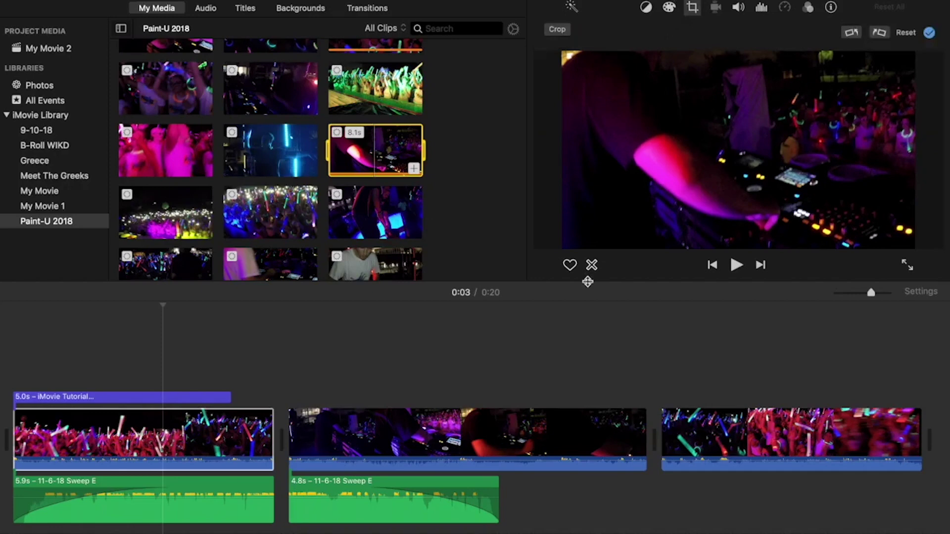
click(247, 447)
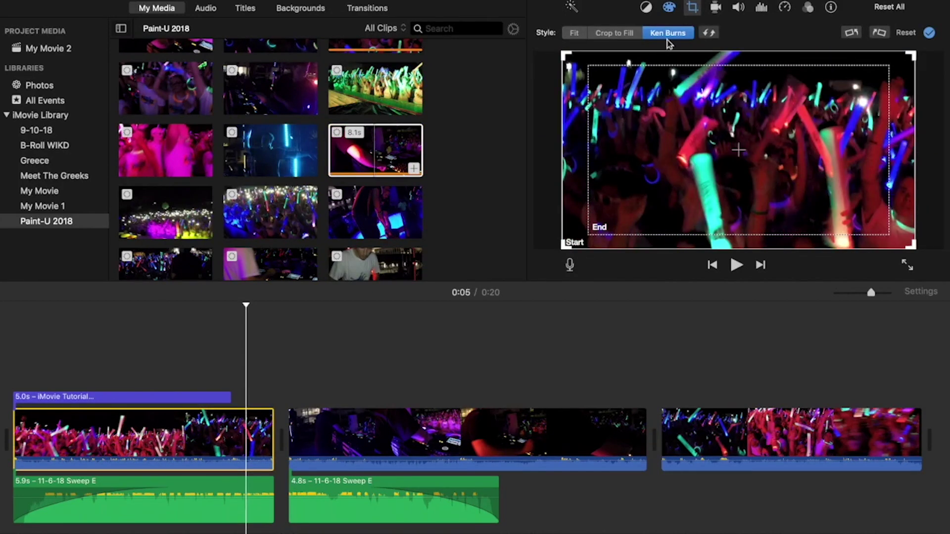
click(575, 33)
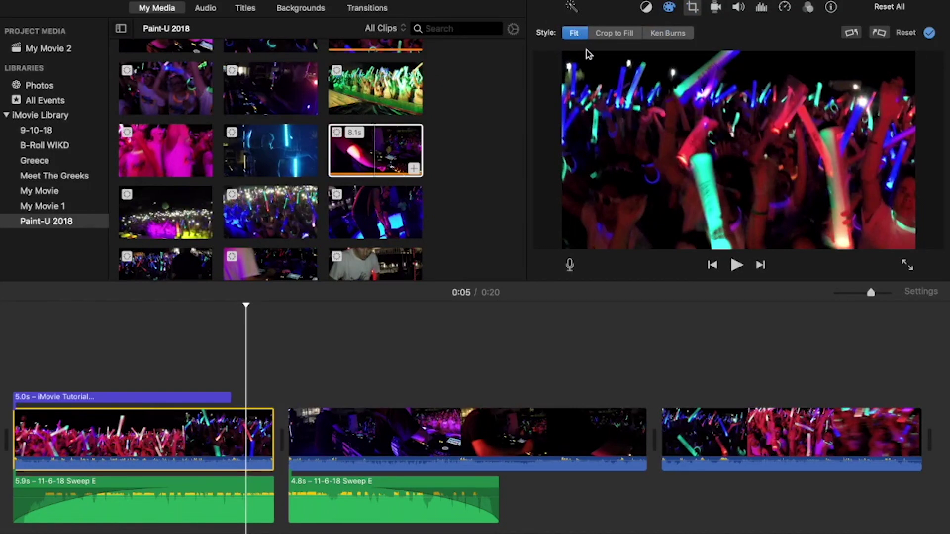
Stabilize the first video clip's shaky footage and turn on background noise reduction at 81%
click(715, 7)
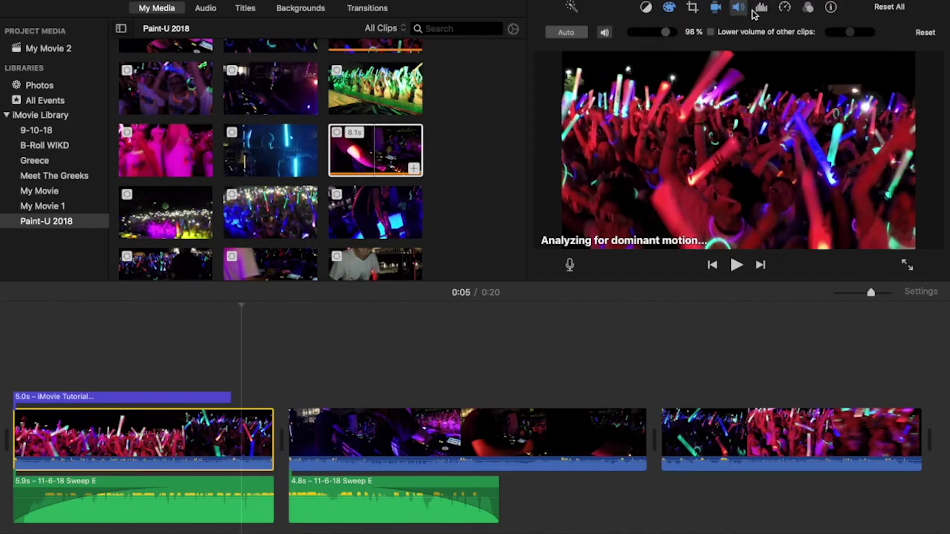
click(761, 8)
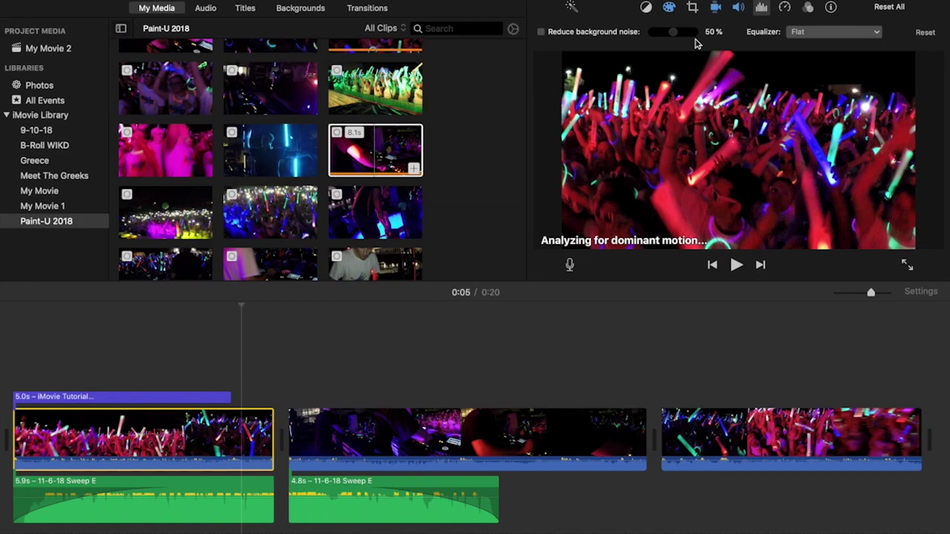
click(541, 33)
mouse_move(673, 32)
mouse_down()
mouse_move(709, 34)
mouse_move(686, 34)
mouse_up()
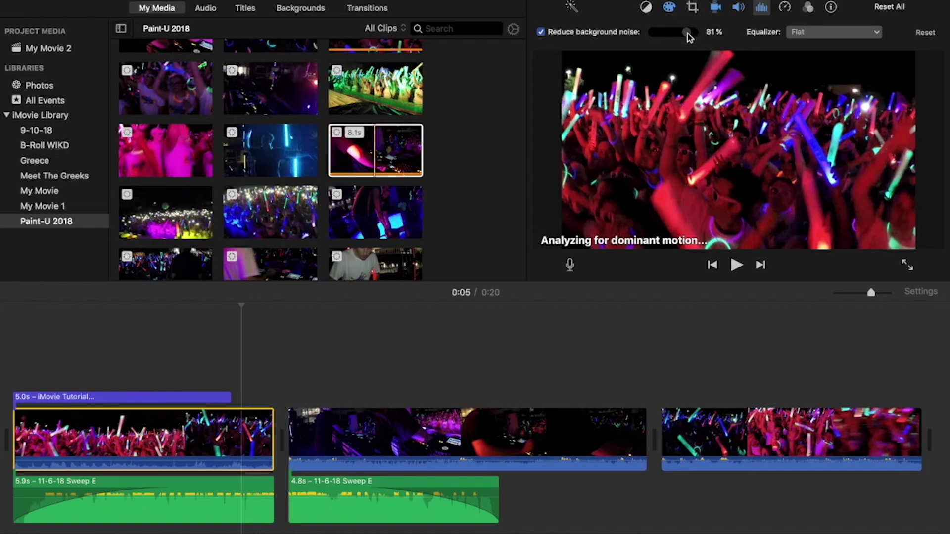
click(797, 32)
click(797, 32)
click(798, 33)
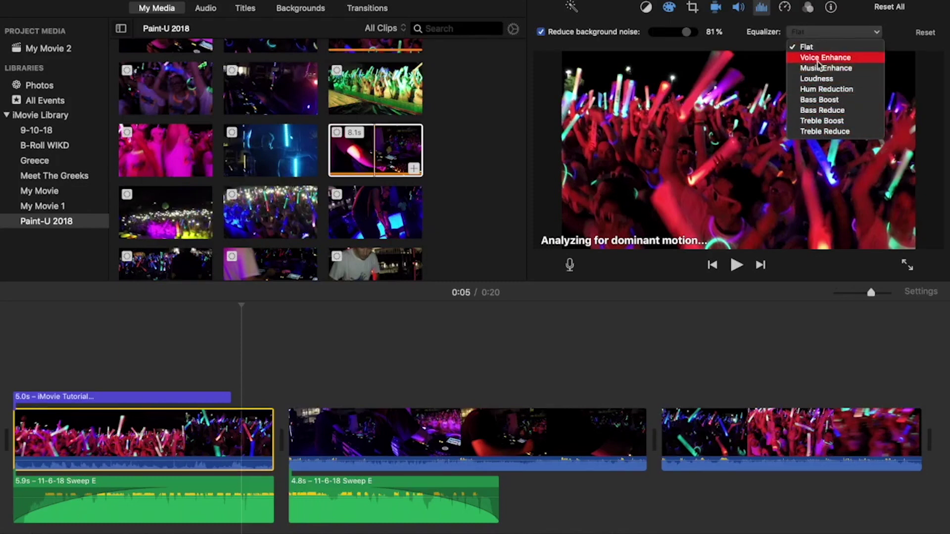
click(832, 36)
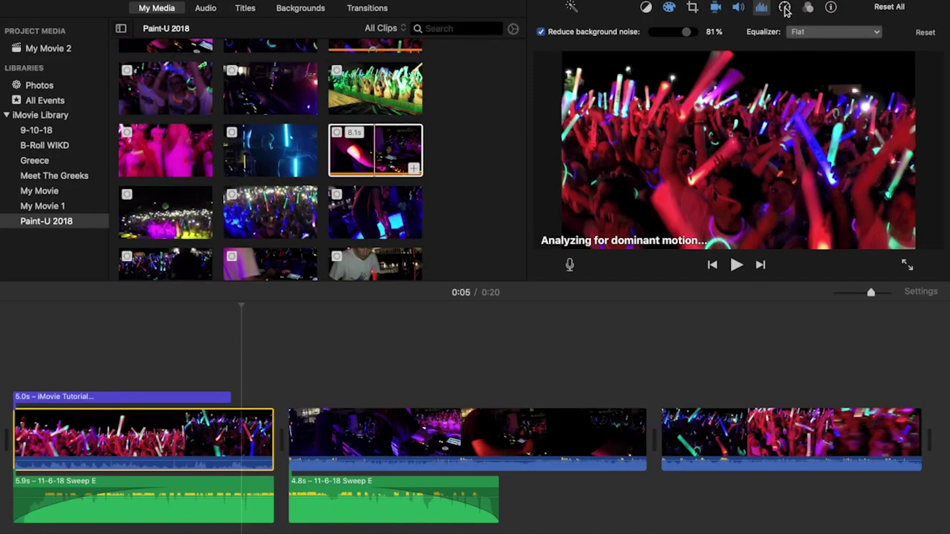
Speed up the first video clip with the Fast setting, trying 4x, 8x and 20x before settling on 2x
click(785, 8)
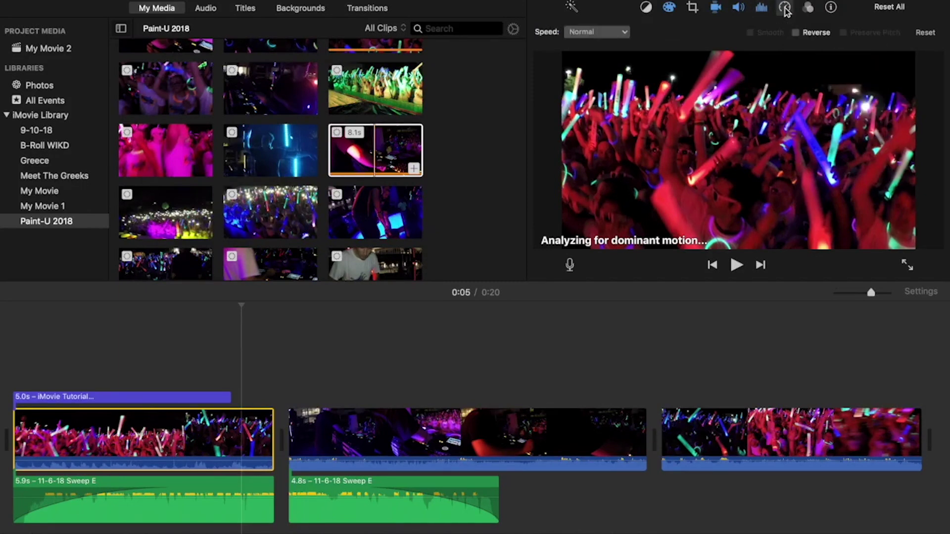
click(597, 31)
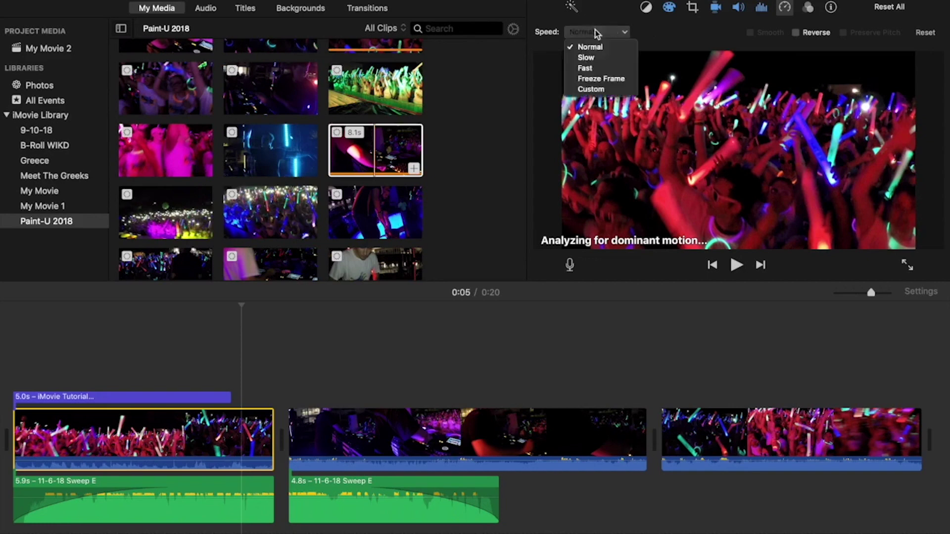
click(588, 68)
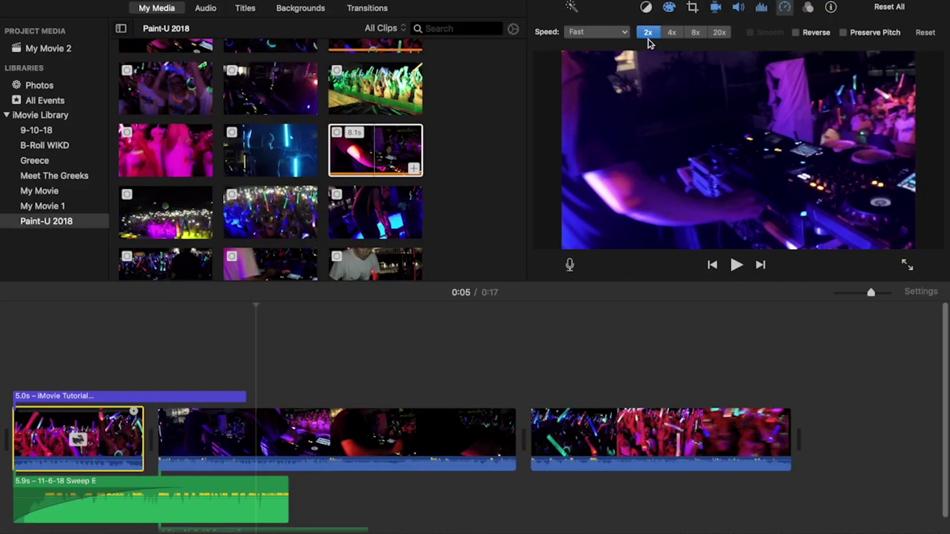
click(671, 33)
click(695, 33)
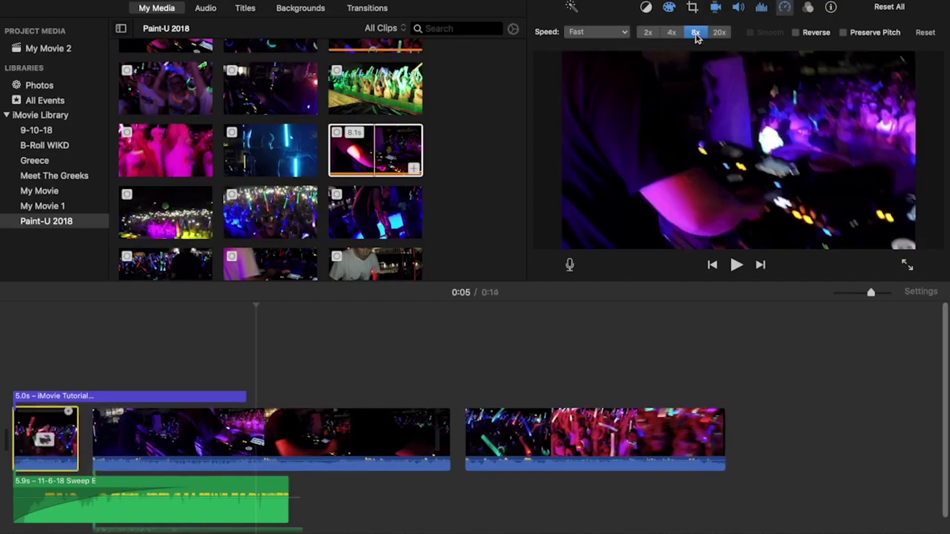
click(718, 33)
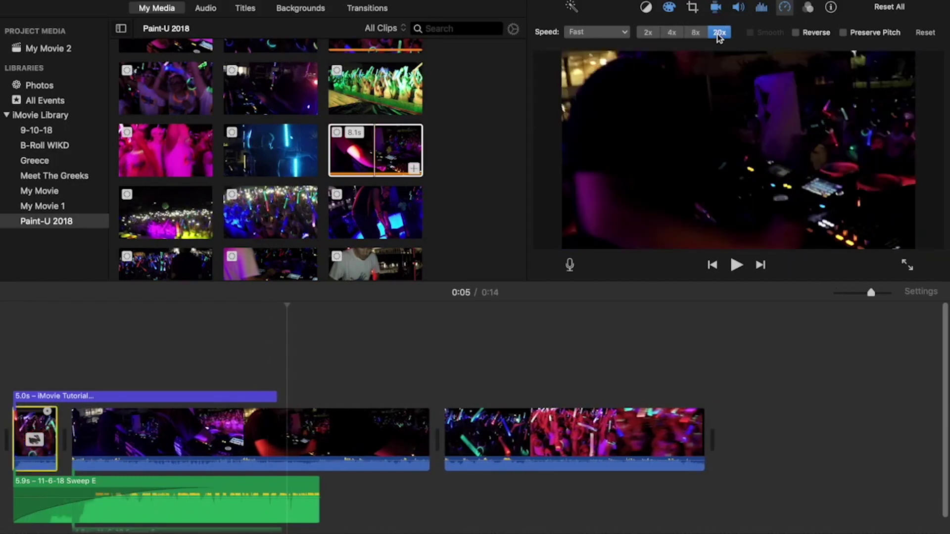
click(648, 32)
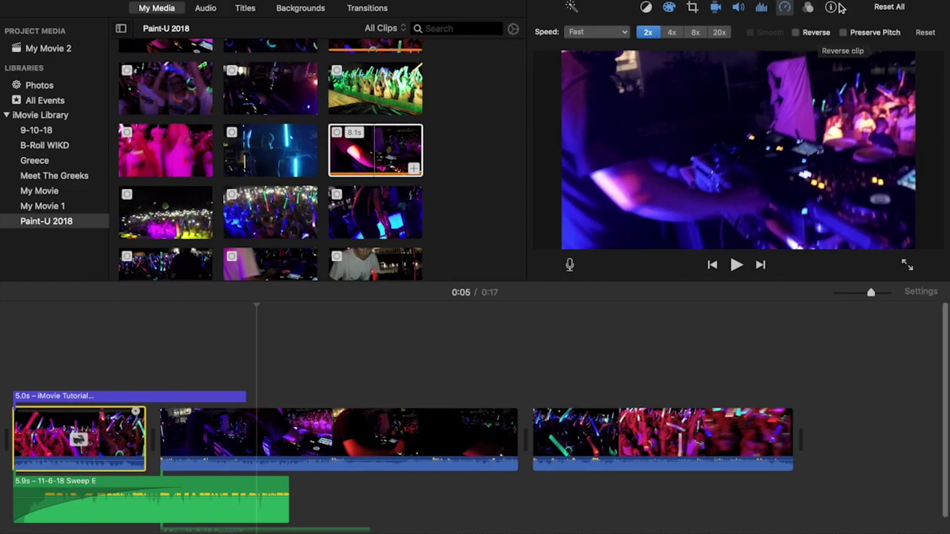
View the audio effects available for the first video clip and leave without choosing one
click(807, 7)
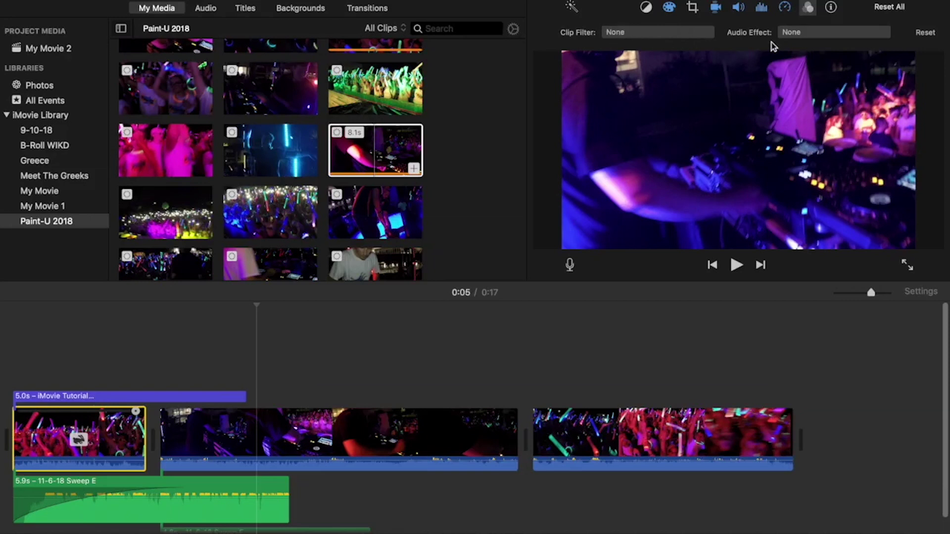
click(796, 36)
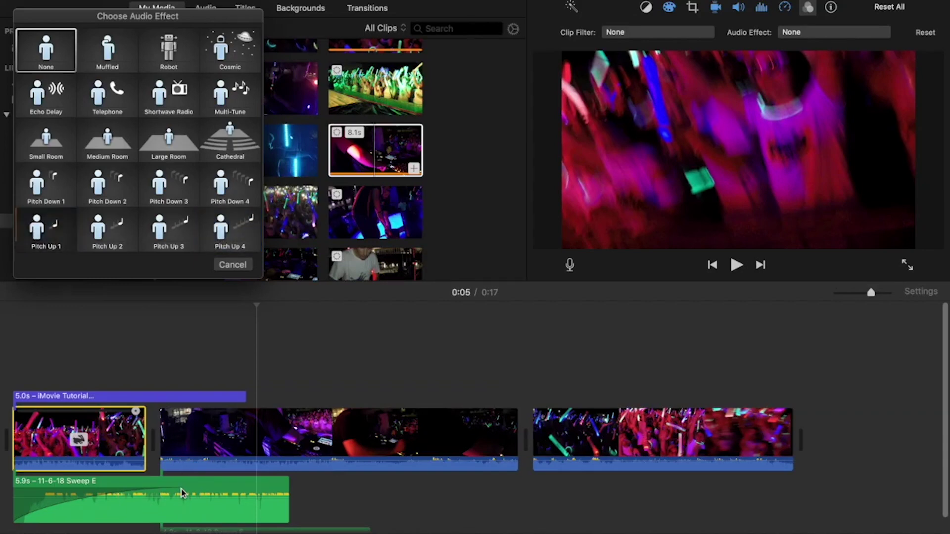
click(233, 265)
Move the second music clip up in line with the first one, starting just after its end
click(159, 500)
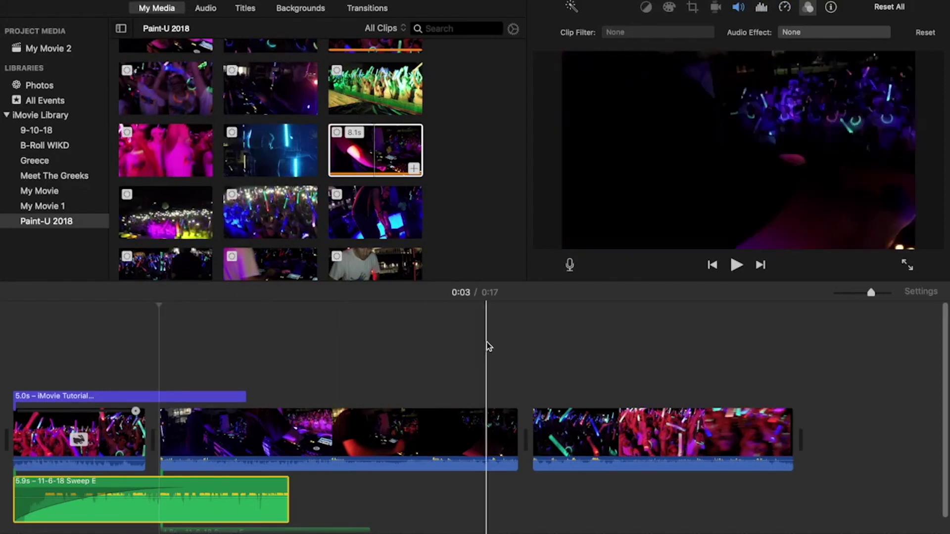
key(super+v)
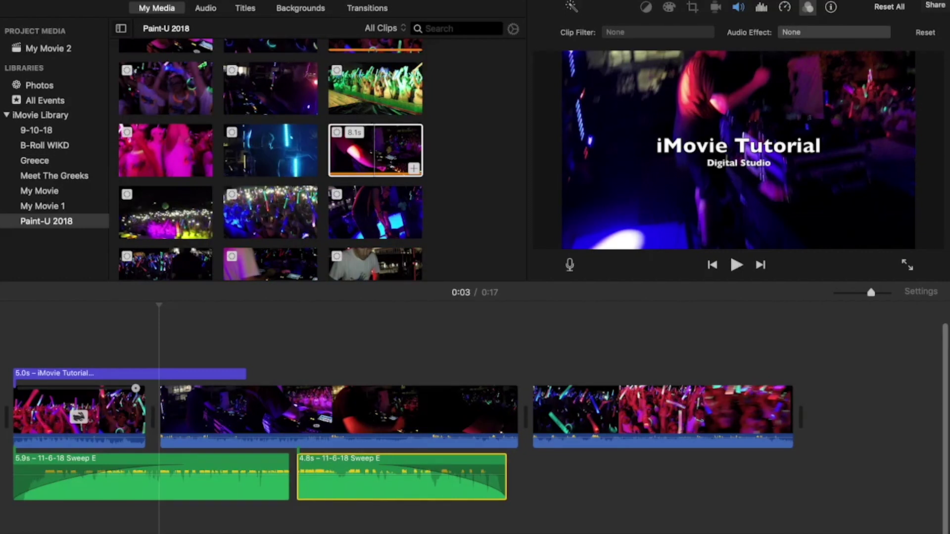
Start sharing the movie as a file, titled "iMovie Tutorial" with the description "Digital Studio"
click(935, 5)
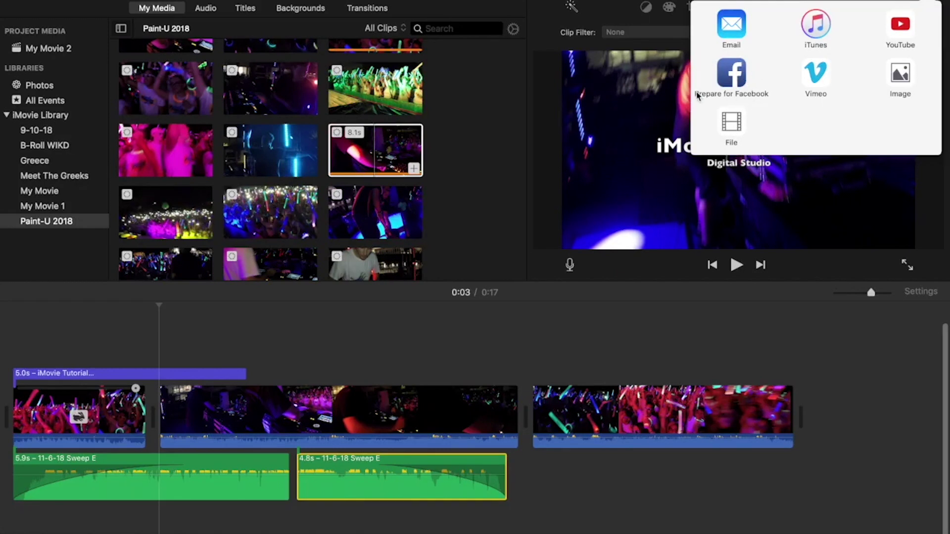
click(727, 126)
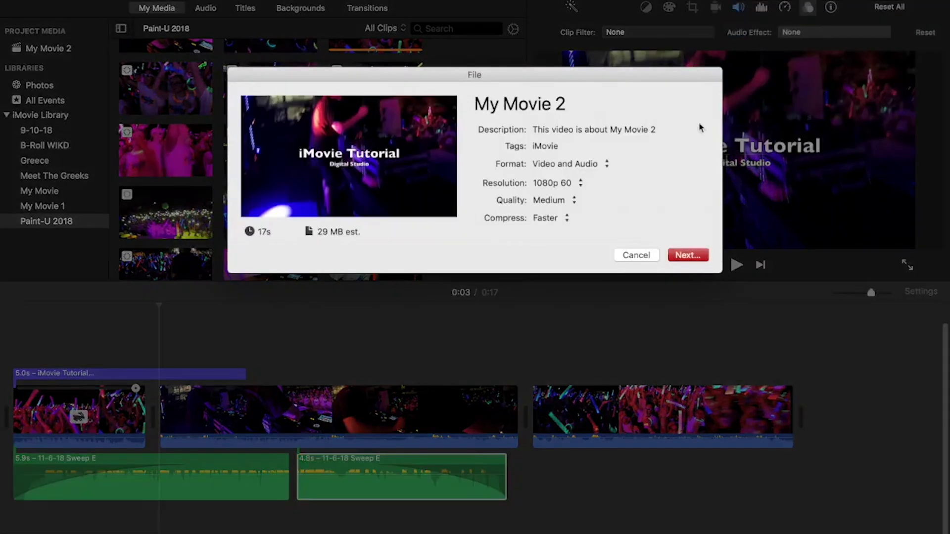
click(486, 108)
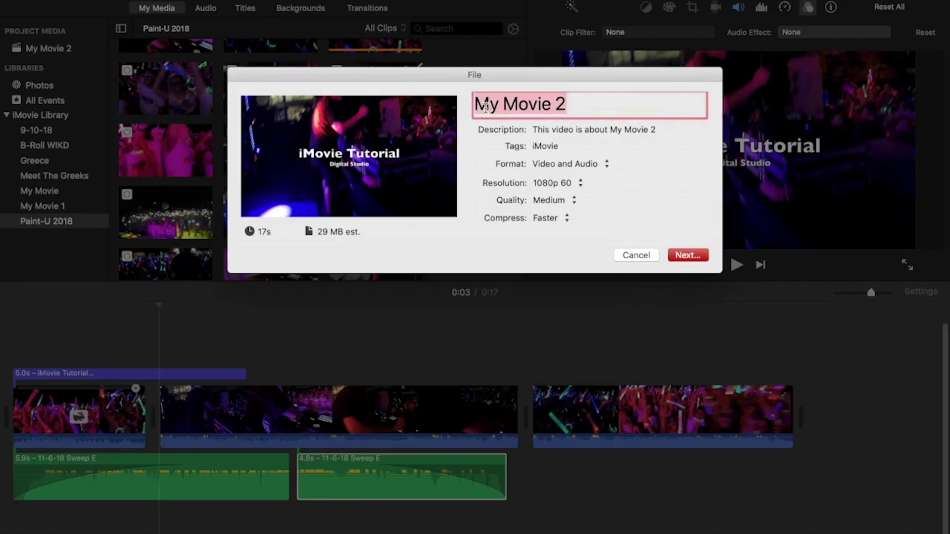
text(iMovie )
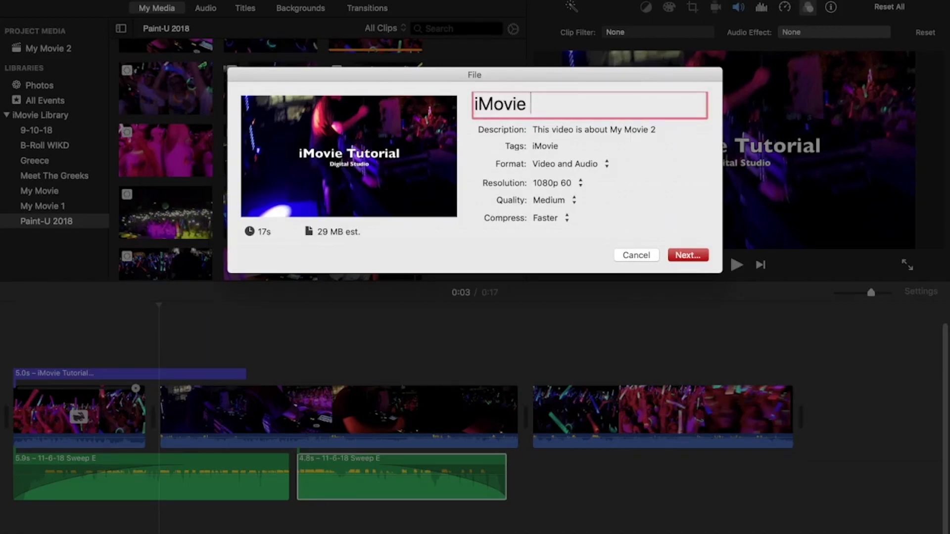
text(Tutorial)
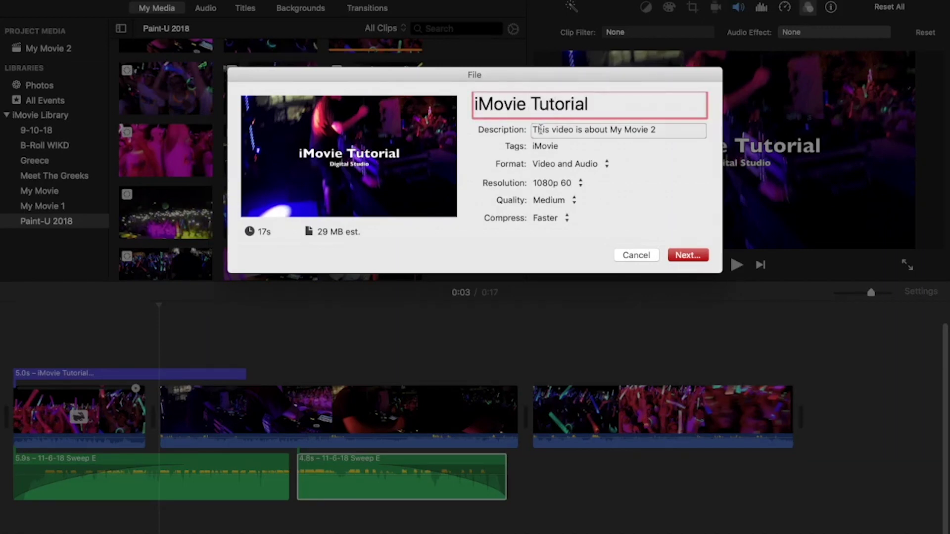
click(545, 130)
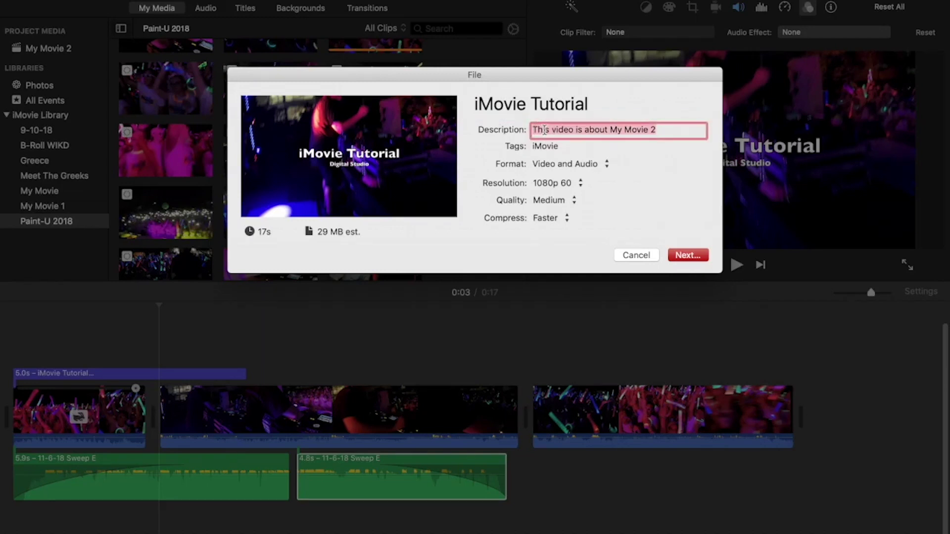
text(Digital Studio)
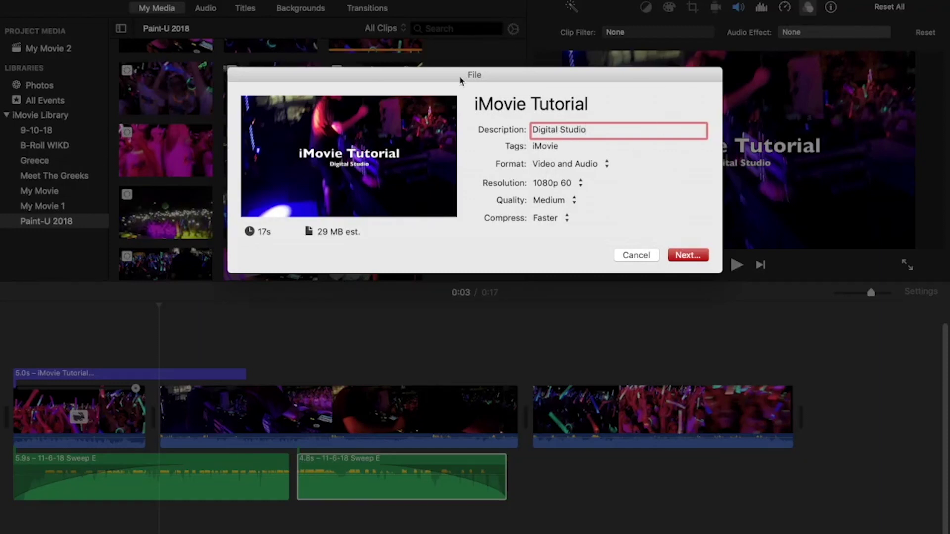
click(495, 260)
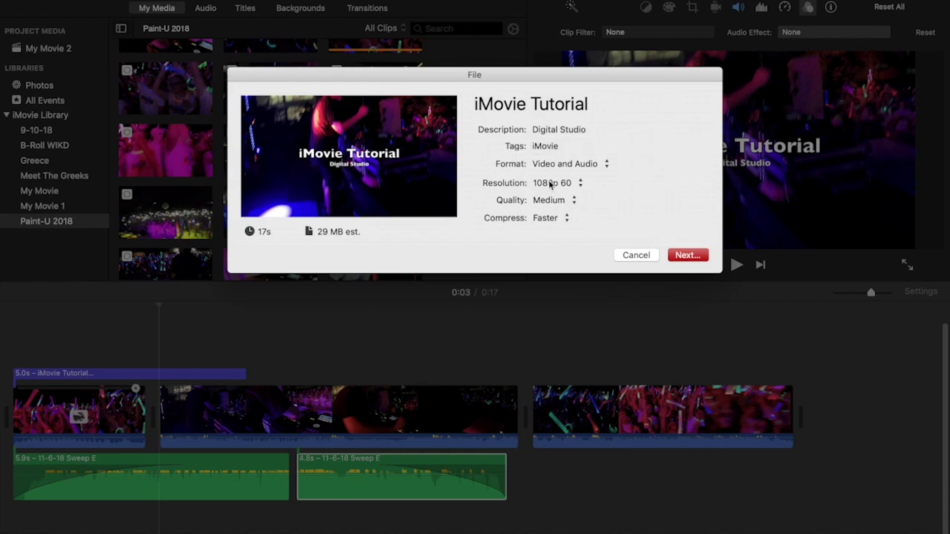
Keep the export format at Video and Audio and set the resolution to 720p 60, comparing it with 1080p 60
click(542, 165)
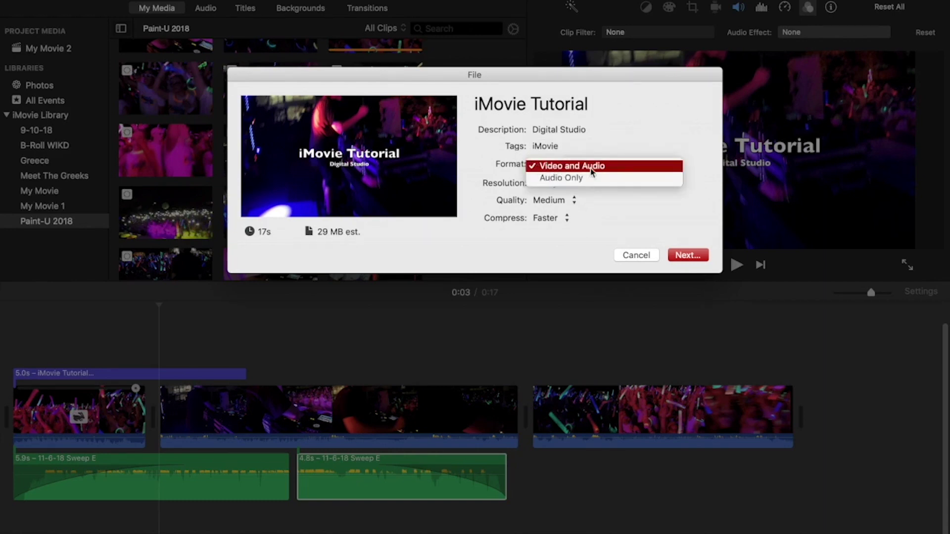
click(567, 168)
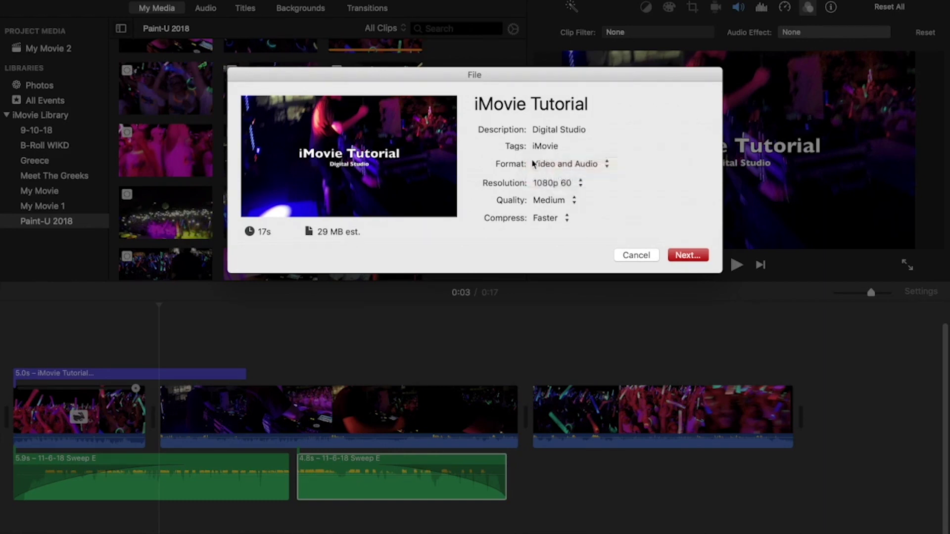
click(566, 185)
click(577, 187)
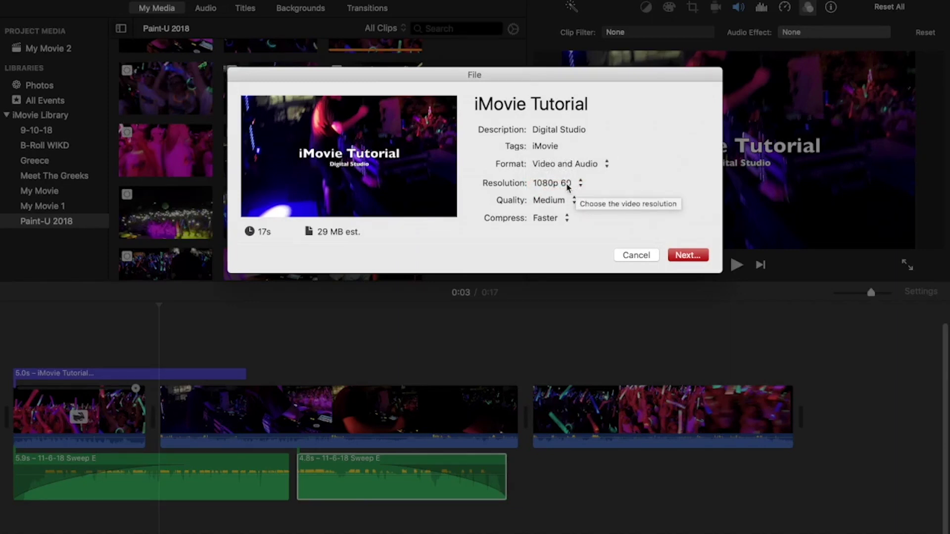
click(569, 187)
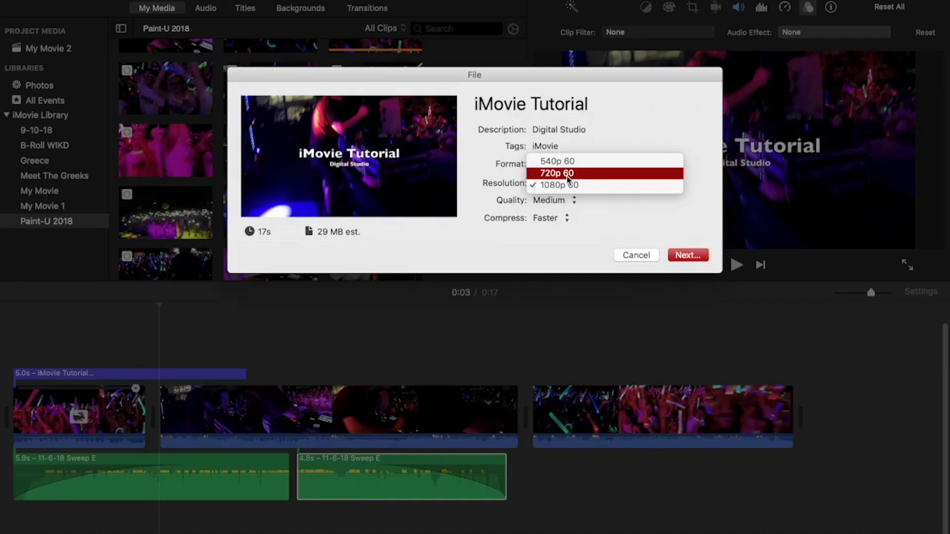
click(566, 176)
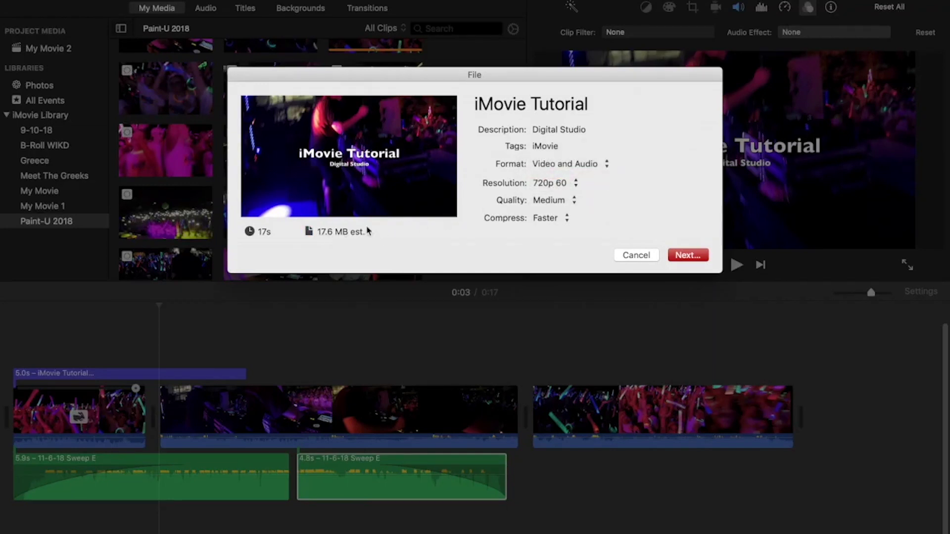
click(547, 184)
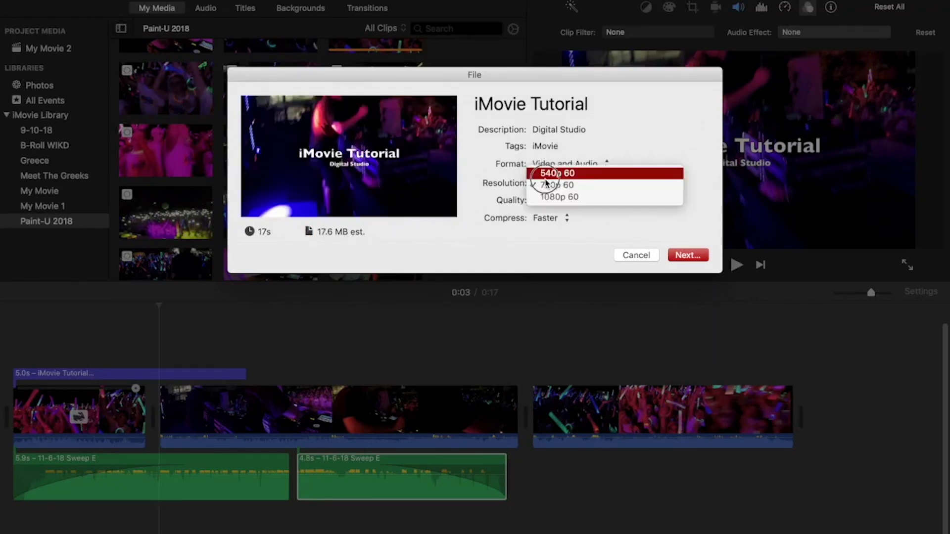
click(550, 200)
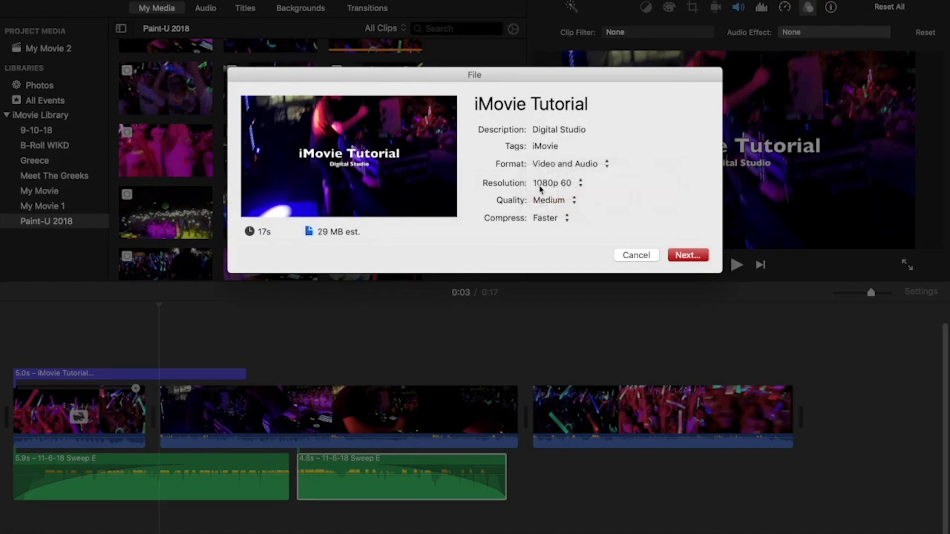
click(549, 184)
click(548, 173)
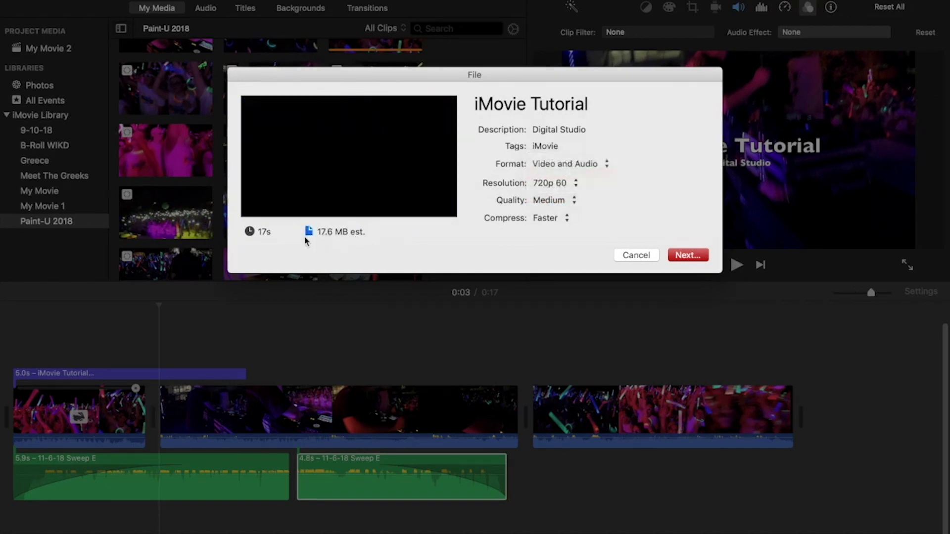
Set the export quality to High and keep the compression at Faster
click(555, 201)
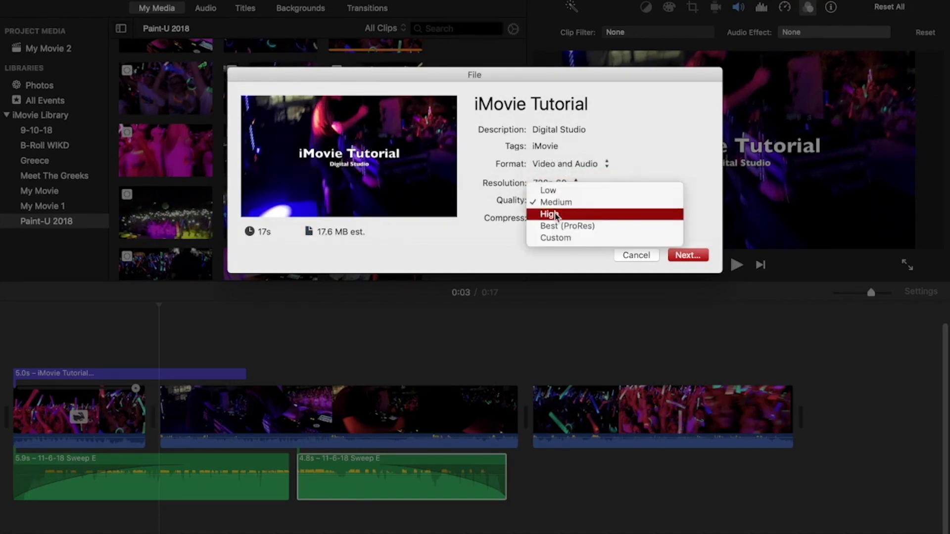
click(552, 217)
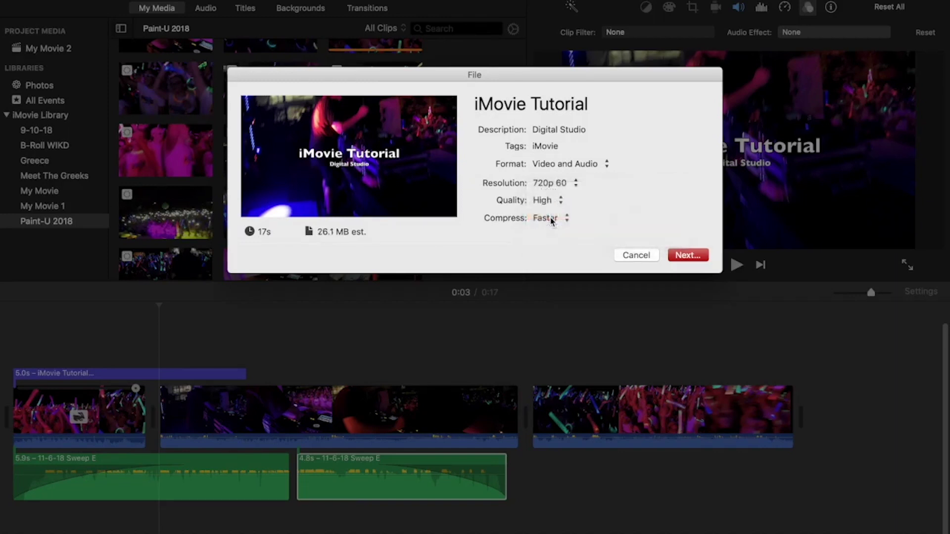
click(552, 221)
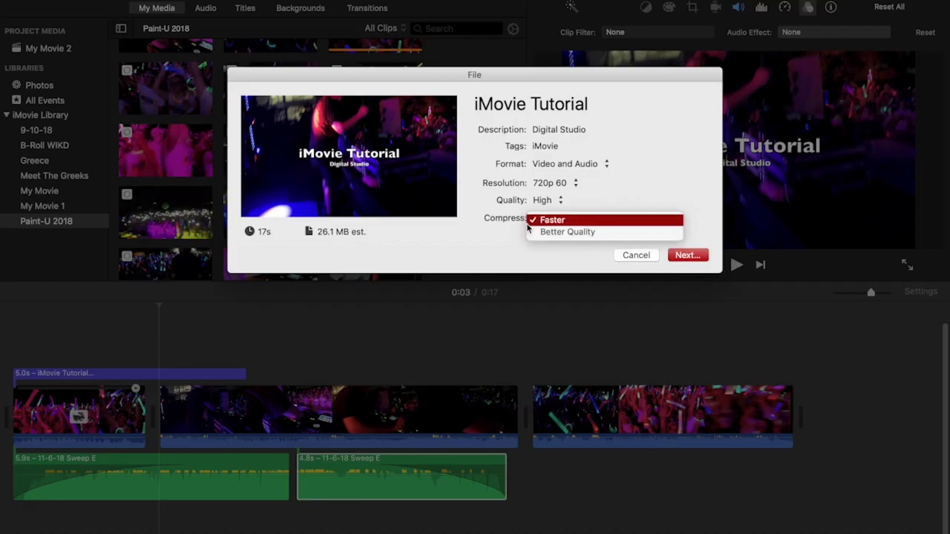
click(513, 231)
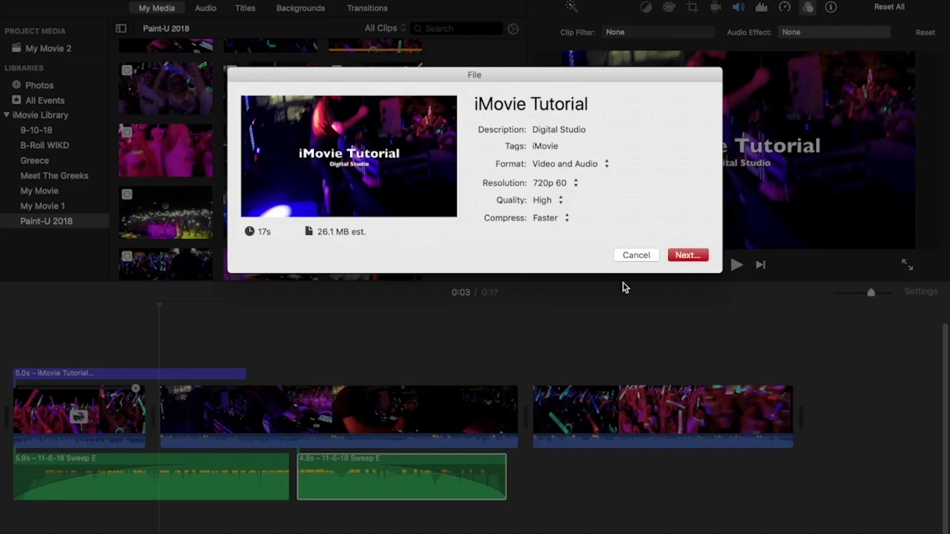
Export the movie to the Desktop as "iMovie Tutorial" and dismiss the completion notification
click(688, 255)
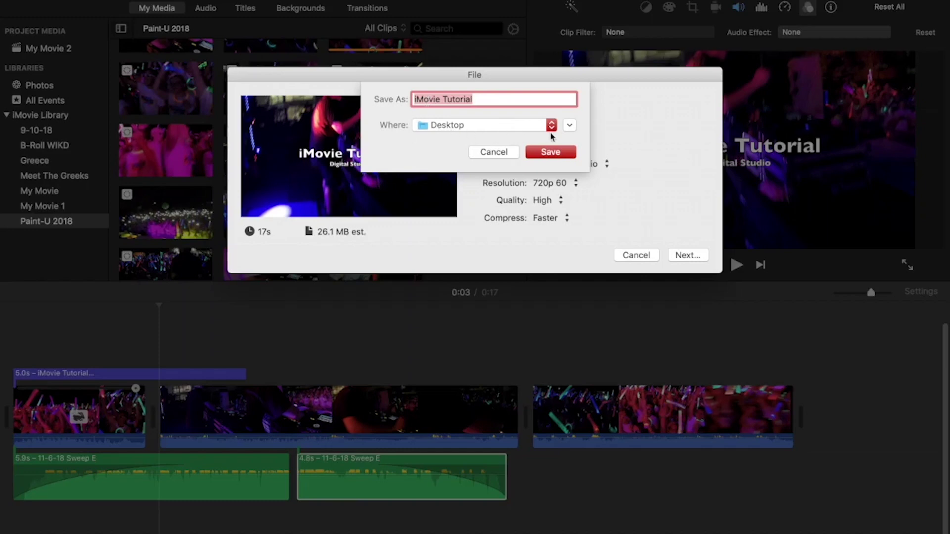
click(542, 152)
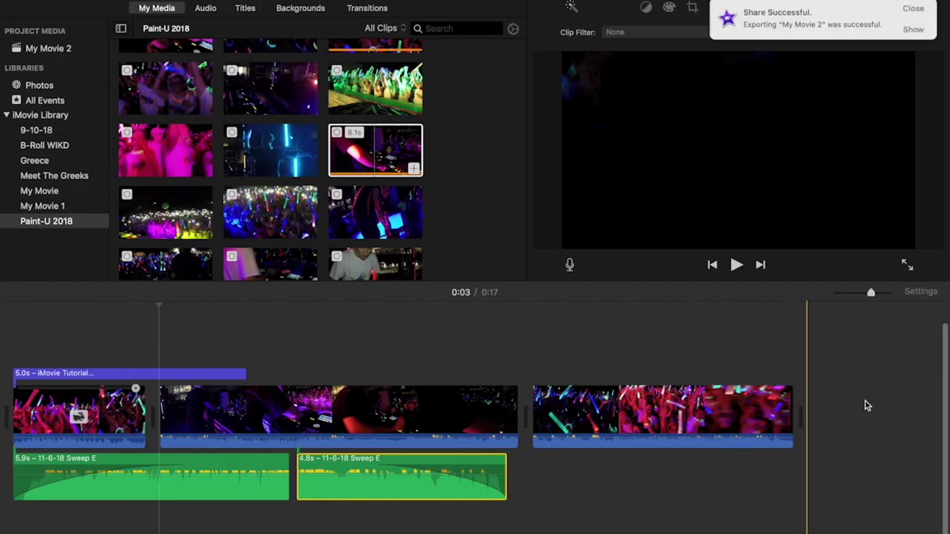
click(920, 16)
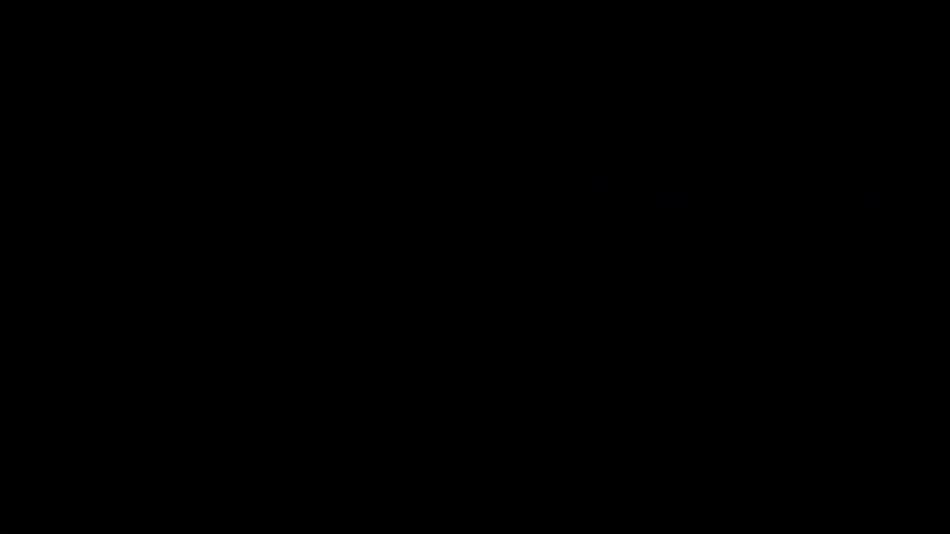